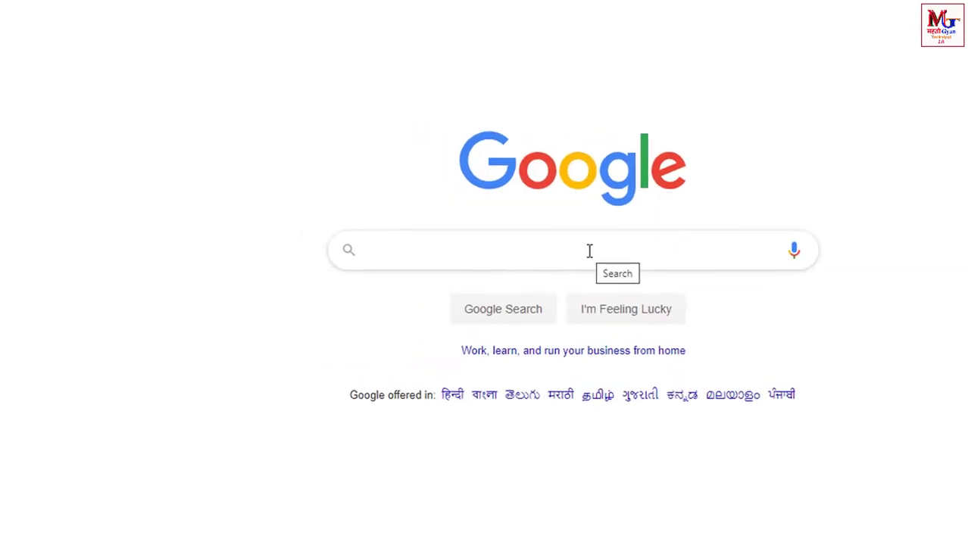
Search Google for camtasia and open TechSmith's Camtasia screen recorder and video editor page.
{"action": "type", "text": "c"}
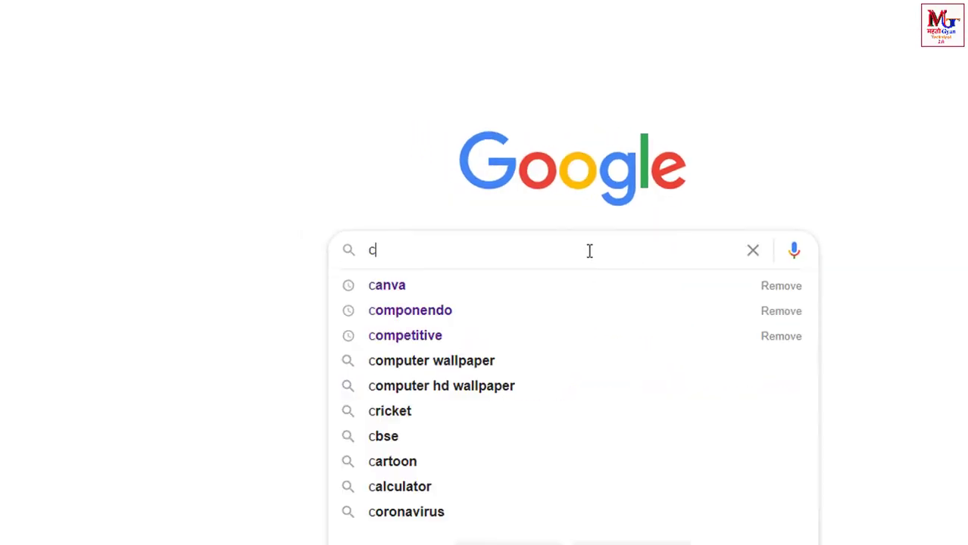
{"action": "type", "text": "amtai"}
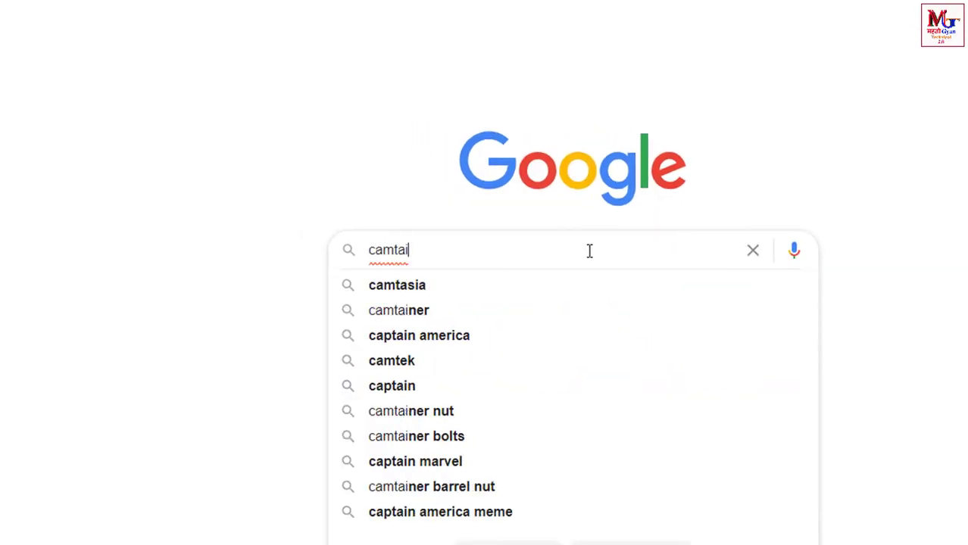
{"action": "key", "text": "BackSpace"}
{"action": "type", "text": "sia"}
{"action": "key", "text": "Return"}
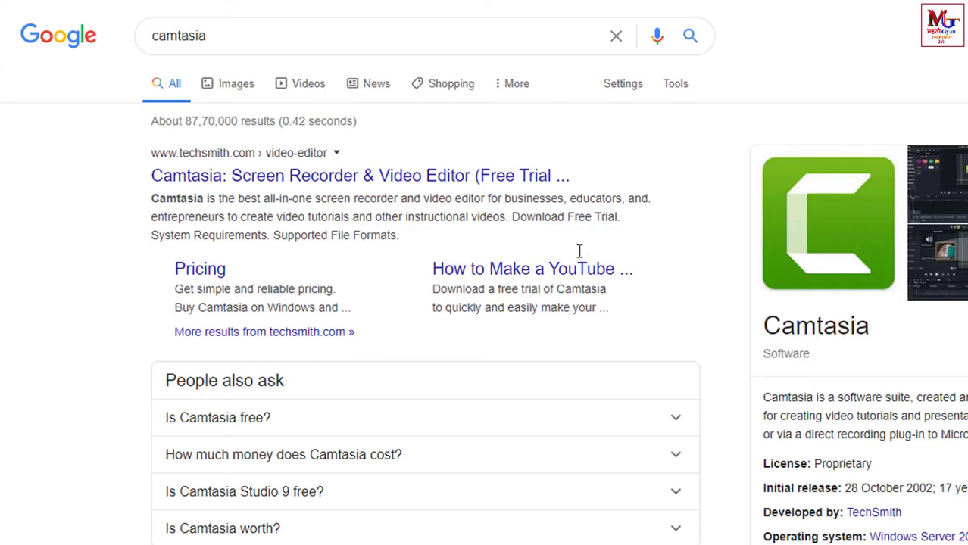
{"action": "left_click", "coordinate": [226, 175]}
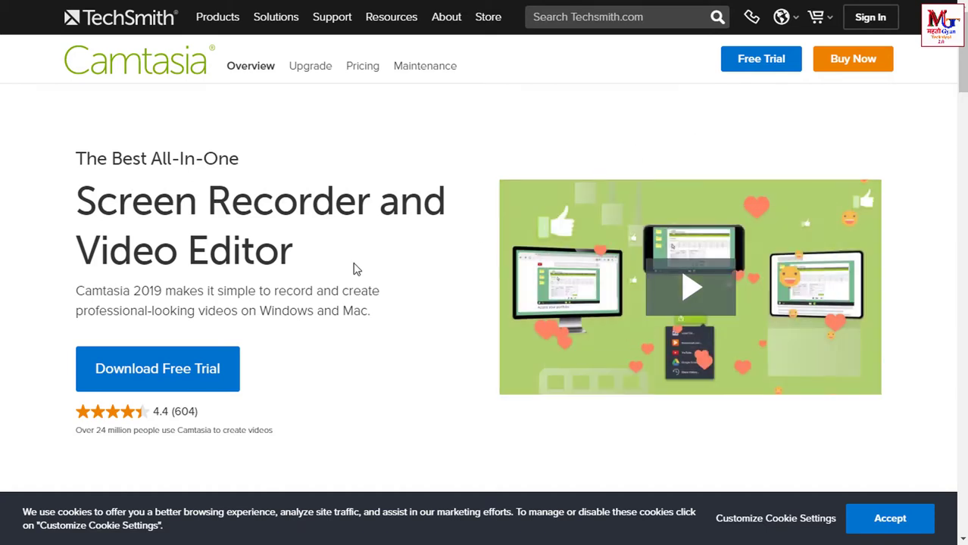
Start the Windows download of the Camtasia free trial, and cancel the camtasia.exe download.
{"action": "scroll", "coordinate": [356, 269], "scroll_direction": "down", "scroll_amount": 2}
{"action": "scroll", "coordinate": [353, 271], "scroll_direction": "up", "scroll_amount": 1}
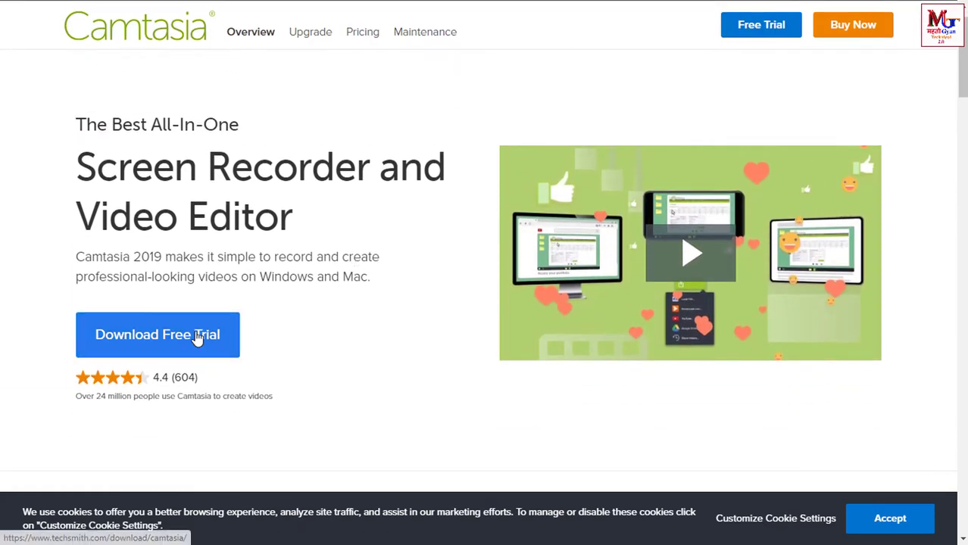
{"action": "scroll", "coordinate": [315, 297], "scroll_direction": "up", "scroll_amount": 1}
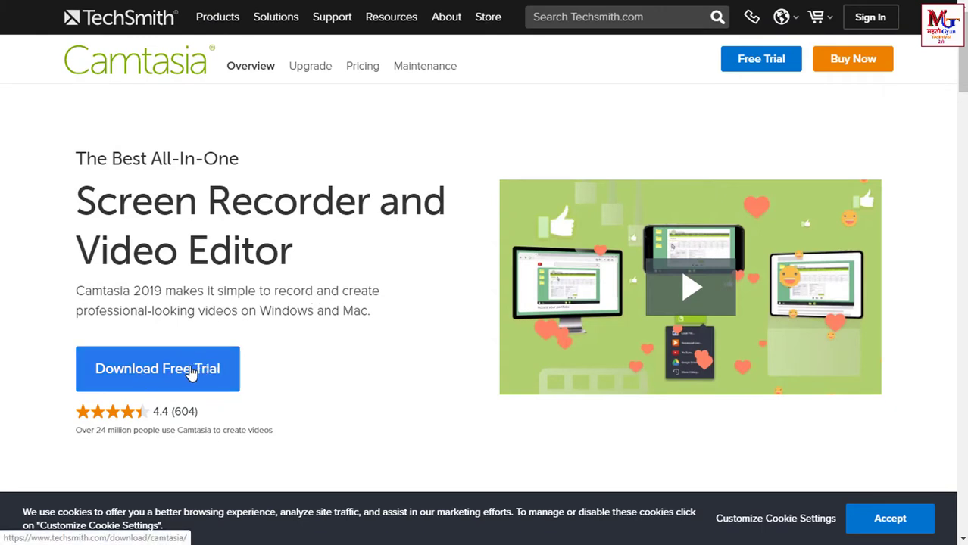
{"action": "left_click", "coordinate": [192, 372]}
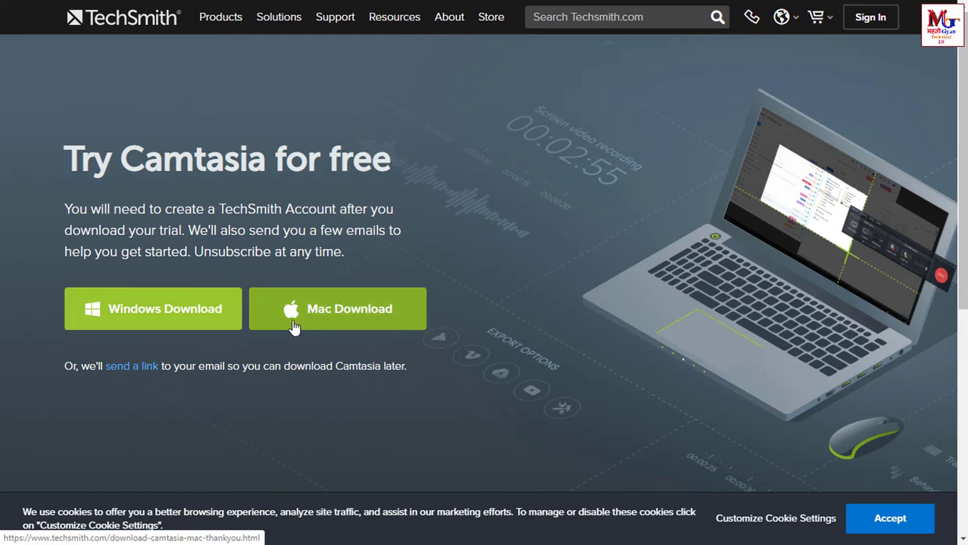
{"action": "left_click", "coordinate": [169, 321]}
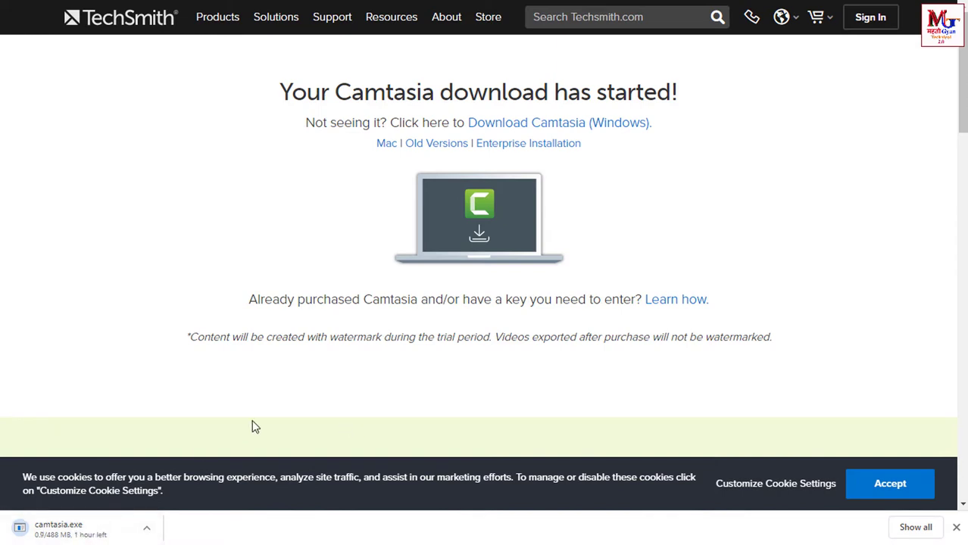
{"action": "left_click", "coordinate": [147, 534]}
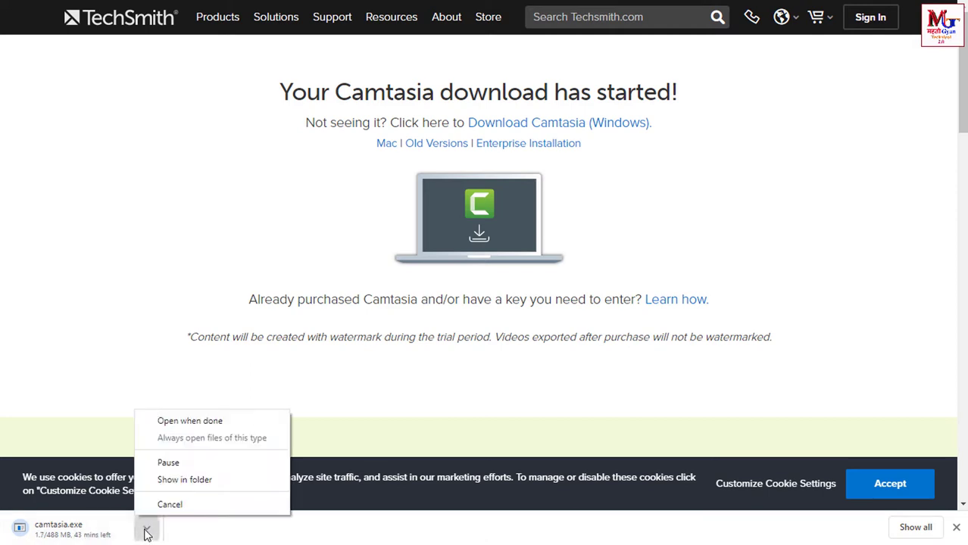
{"action": "left_click", "coordinate": [160, 504]}
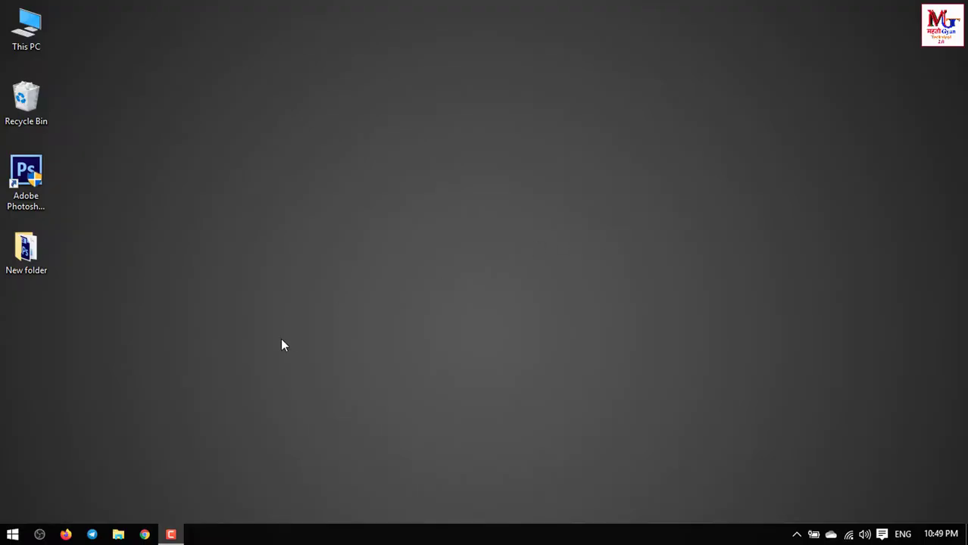
Launch the installed Camtasia 9 and create a new project.
{"action": "left_click", "coordinate": [13, 535]}
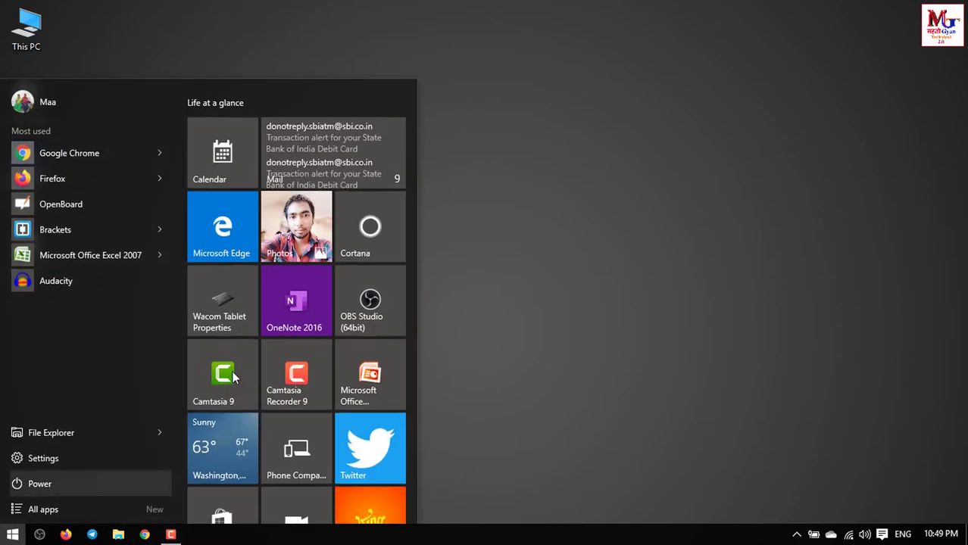
{"action": "left_click", "coordinate": [203, 371]}
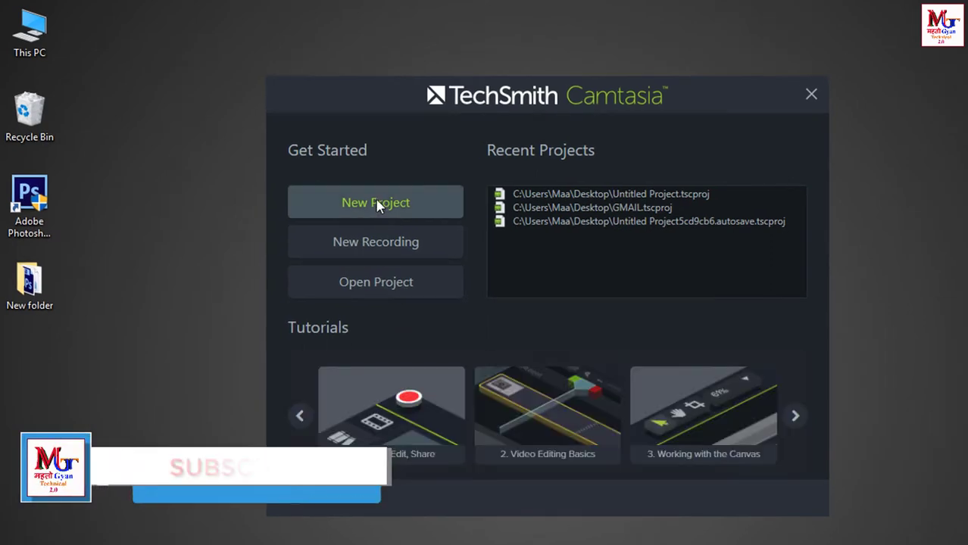
{"action": "left_click", "coordinate": [378, 203]}
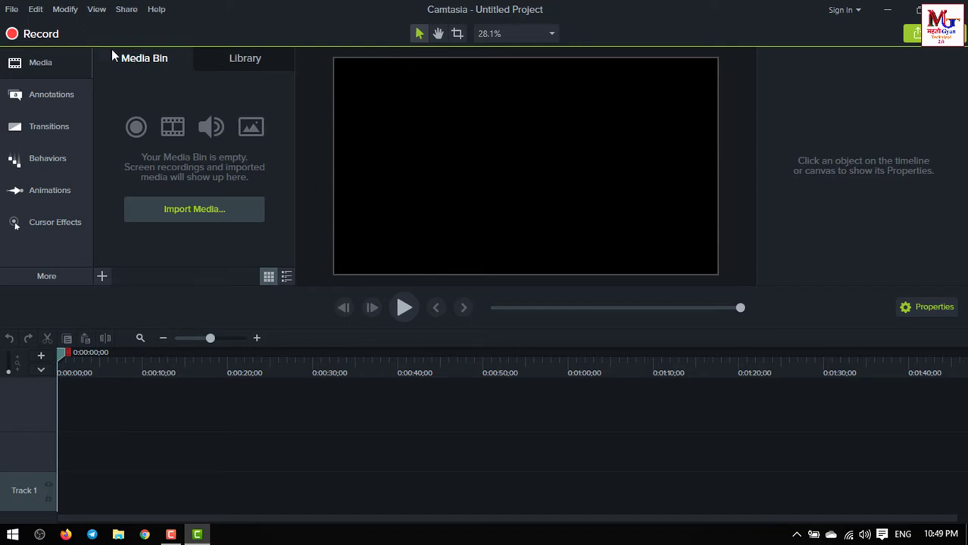
{"action": "left_click", "coordinate": [12, 11]}
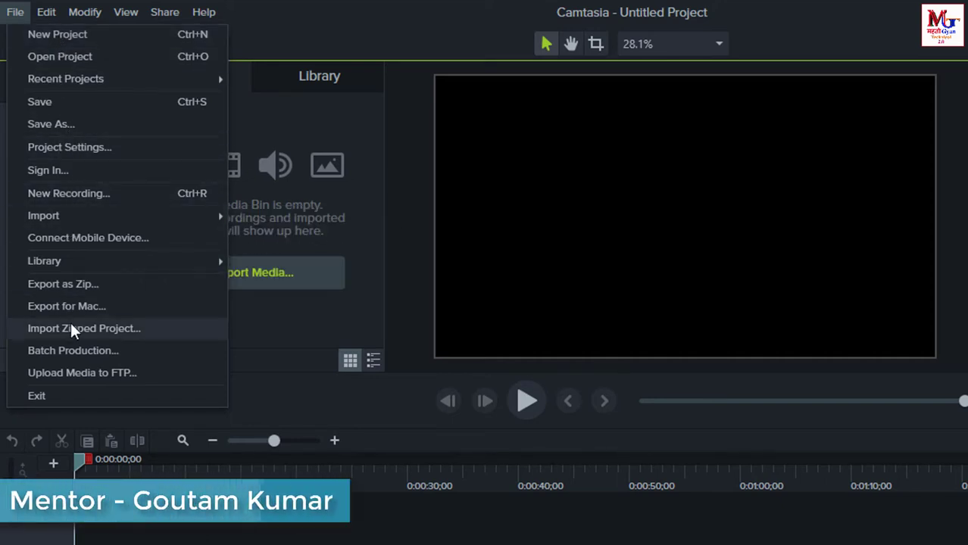
{"action": "mouse_move", "coordinate": [45, 11]}
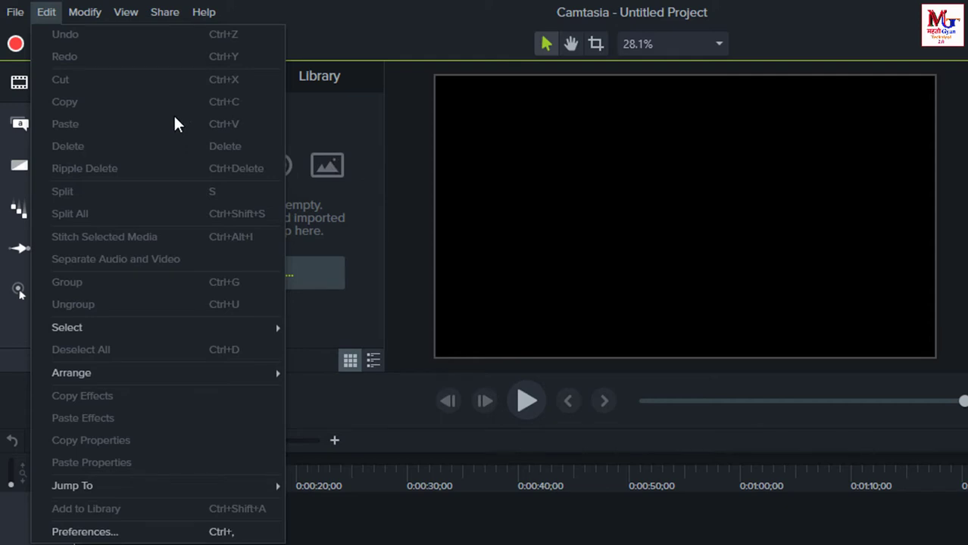
{"action": "mouse_move", "coordinate": [89, 11]}
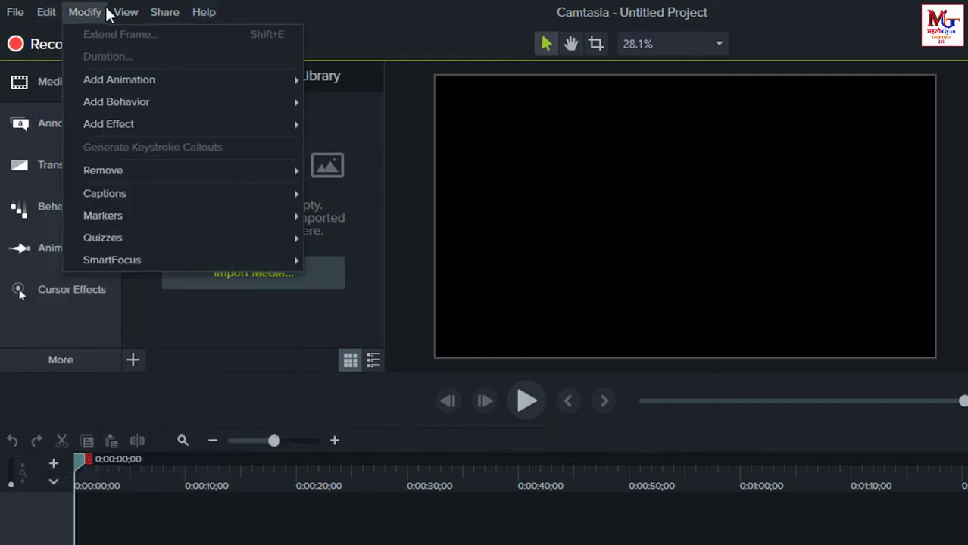
{"action": "mouse_move", "coordinate": [119, 13]}
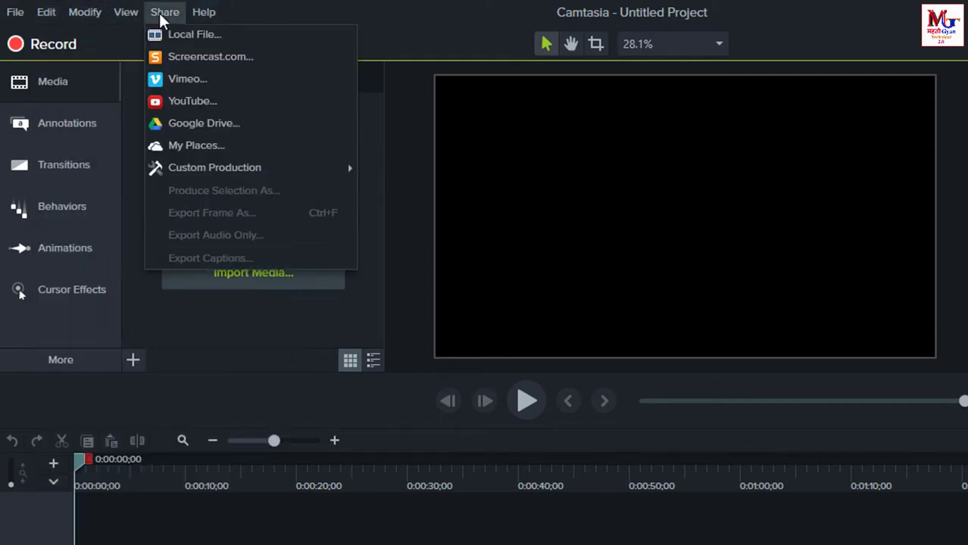
{"action": "mouse_move", "coordinate": [154, 15]}
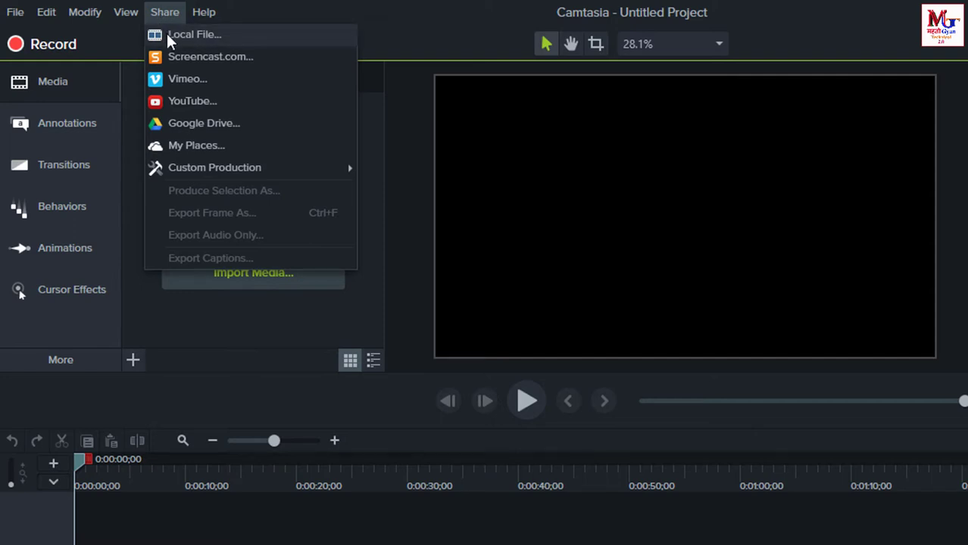
{"action": "left_click", "coordinate": [263, 14]}
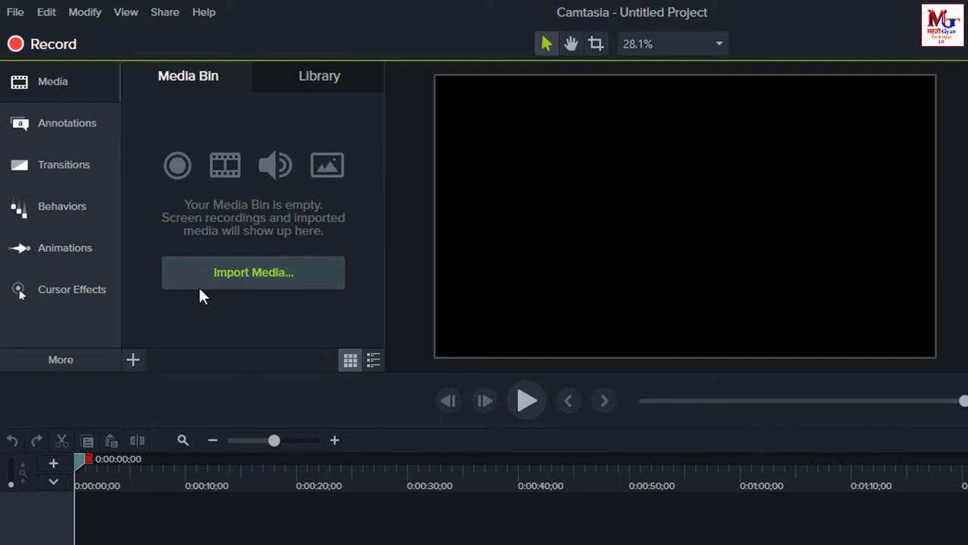
{"action": "left_click", "coordinate": [252, 276]}
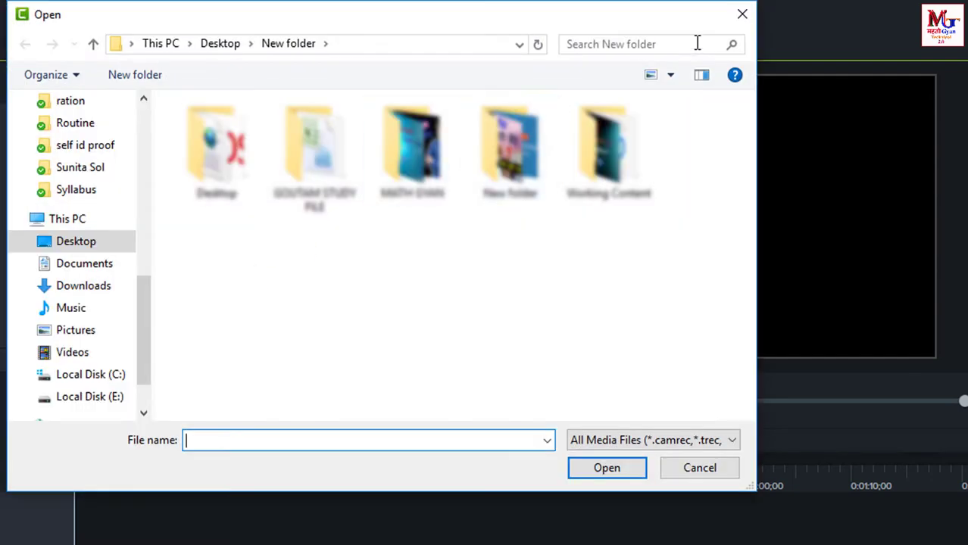
{"action": "left_click", "coordinate": [743, 14]}
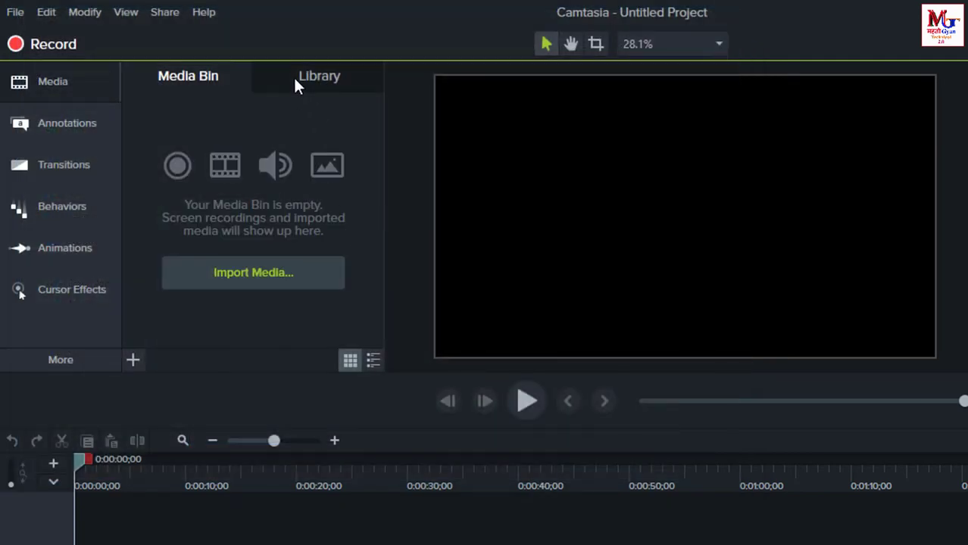
Preview the bokehdots clip from the library's Animated Backgrounds, and collapse that folder.
{"action": "left_click", "coordinate": [319, 76]}
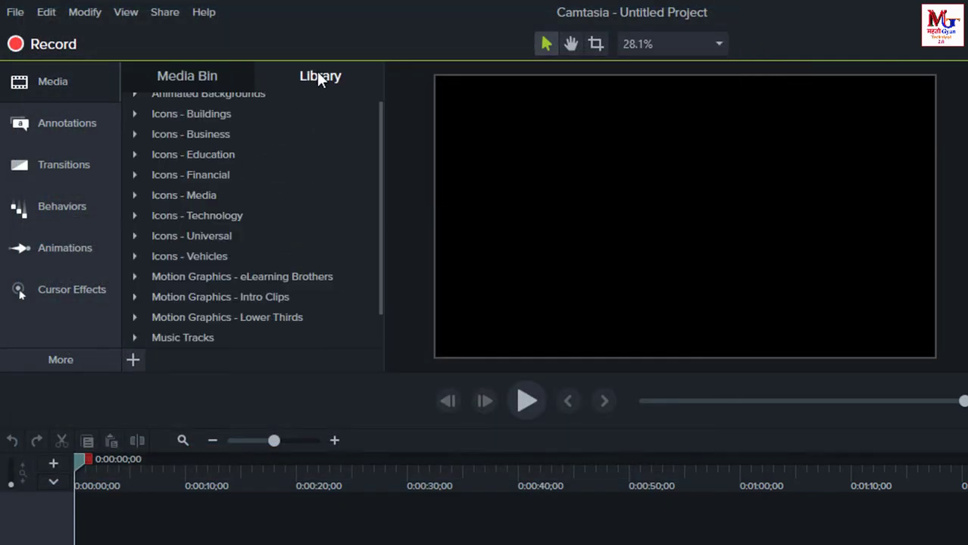
{"action": "scroll", "coordinate": [220, 143], "scroll_direction": "up", "scroll_amount": 1}
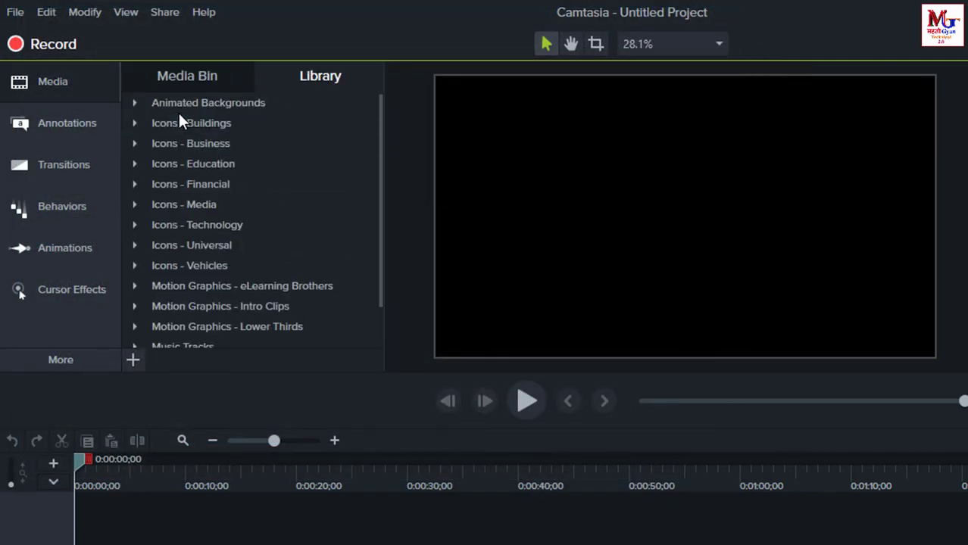
{"action": "left_click", "coordinate": [134, 104]}
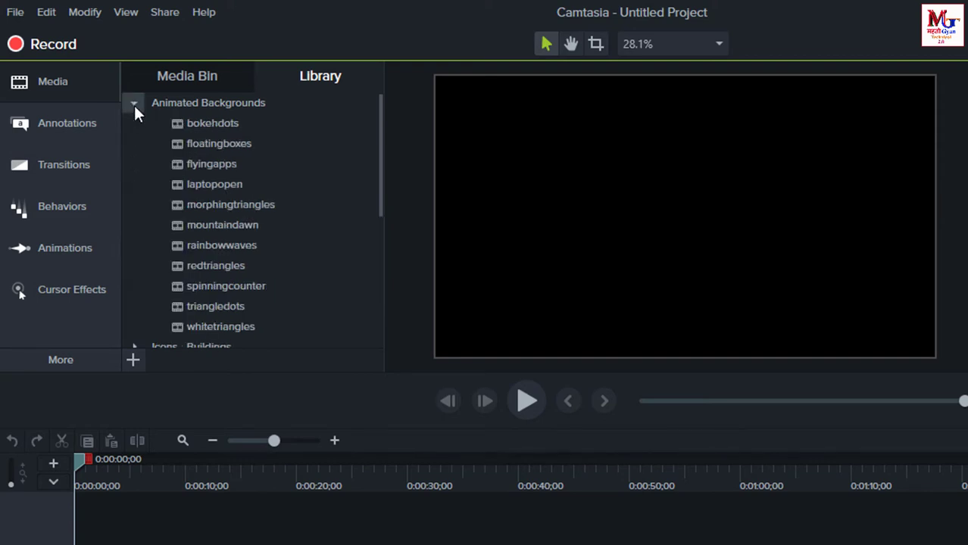
{"action": "right_click", "coordinate": [198, 118]}
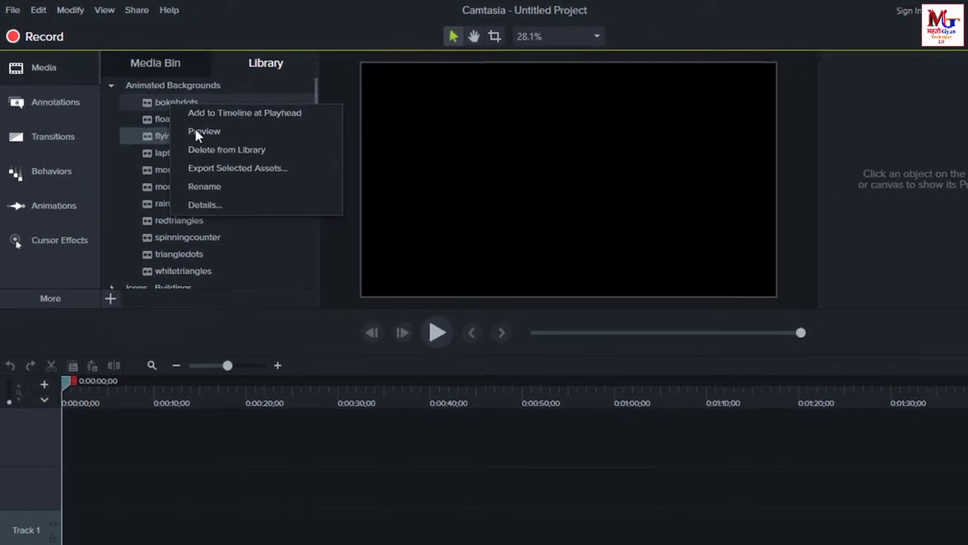
{"action": "left_click", "coordinate": [202, 132]}
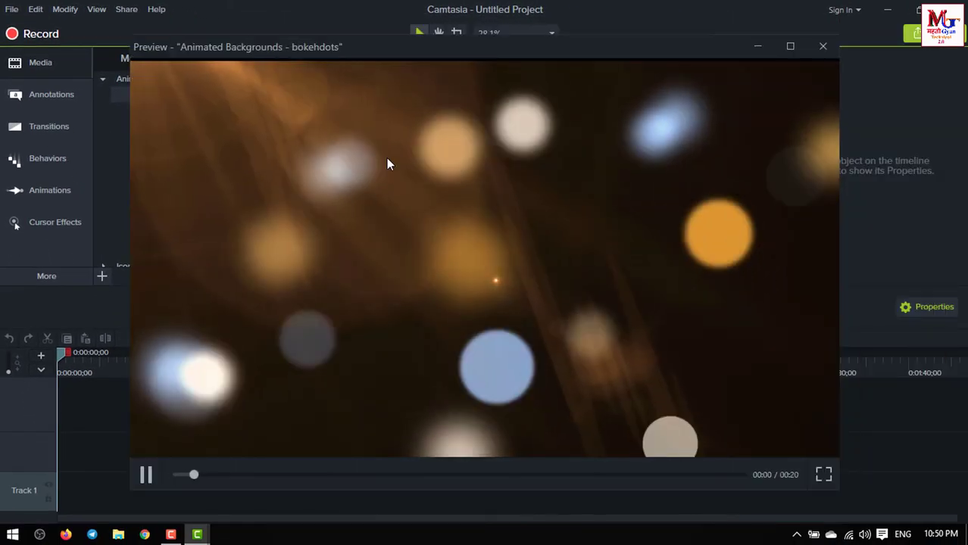
{"action": "left_click", "coordinate": [826, 44]}
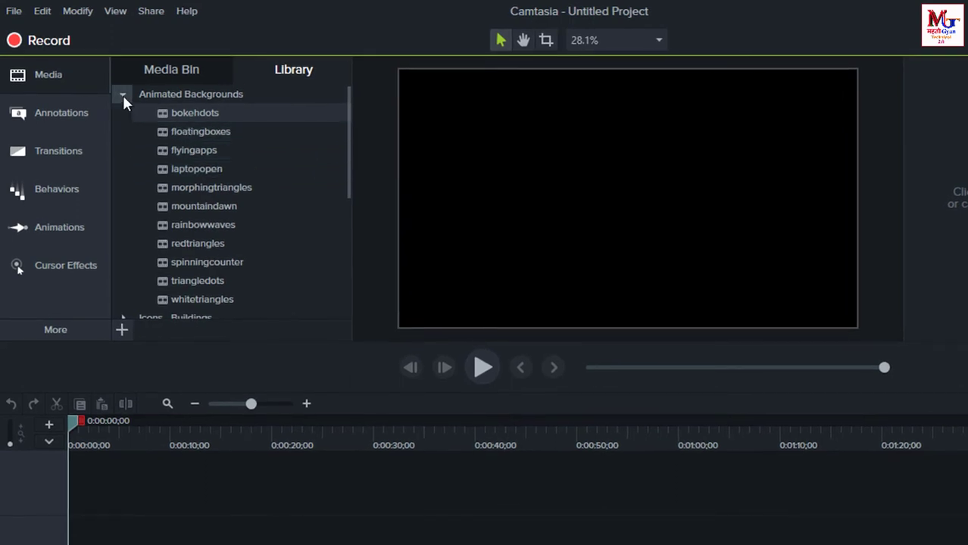
{"action": "left_click", "coordinate": [123, 95]}
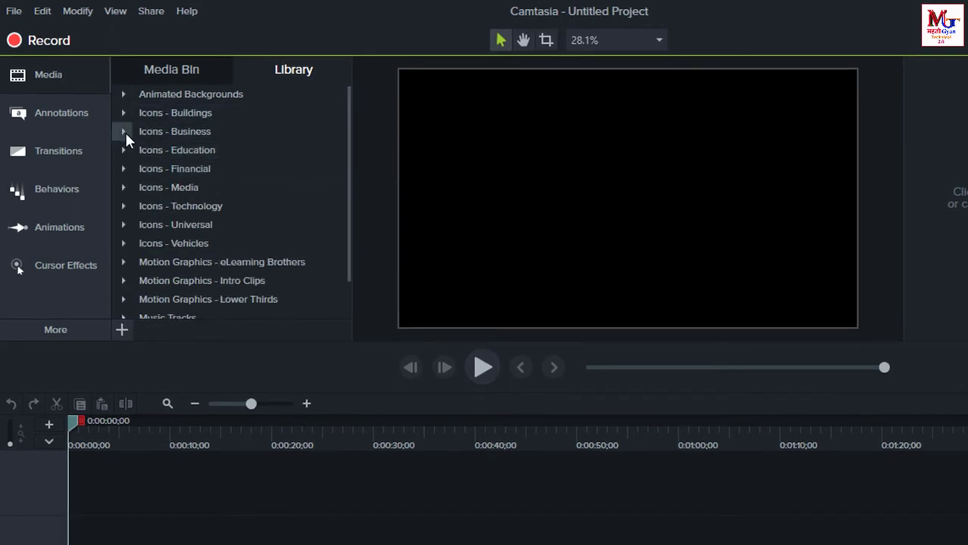
Look through the assets in the library's Icons - Business folder and collapse it.
{"action": "left_click", "coordinate": [124, 131]}
{"action": "scroll", "coordinate": [125, 140], "scroll_direction": "down", "scroll_amount": 2}
{"action": "scroll", "coordinate": [134, 108], "scroll_direction": "up", "scroll_amount": 2}
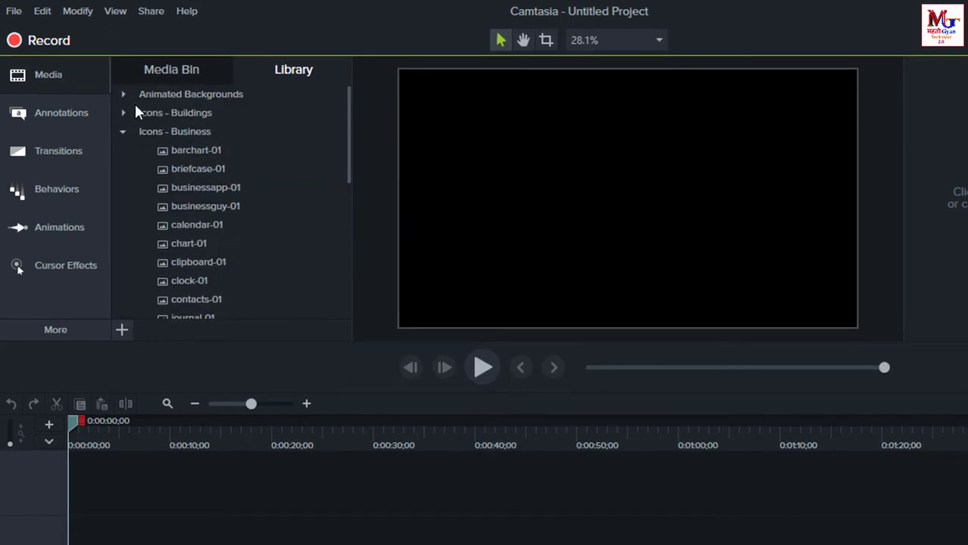
{"action": "left_click", "coordinate": [123, 132]}
Preview the basicthird-01 asset from the library's Motion Graphics - Lower Thirds folder, and close the preview.
{"action": "scroll", "coordinate": [151, 174], "scroll_direction": "down", "scroll_amount": 2}
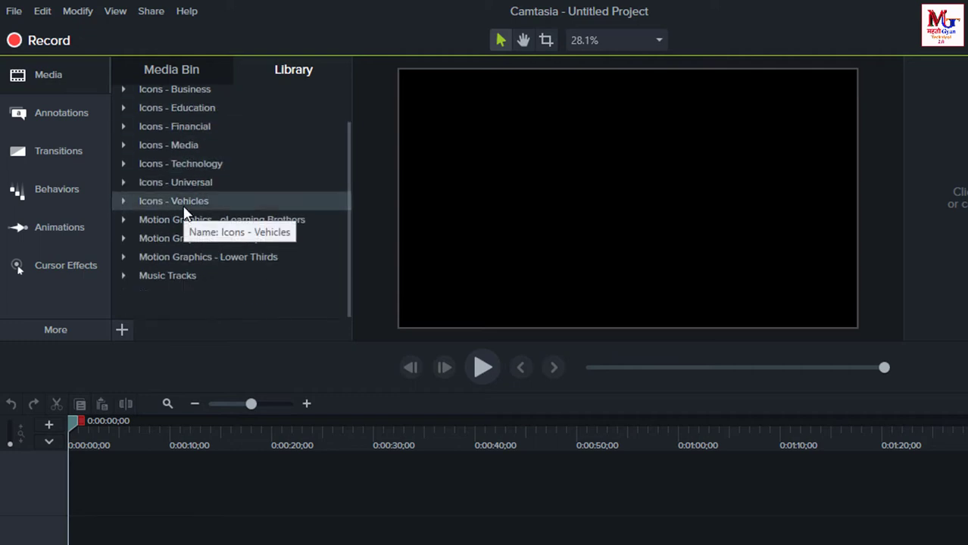
{"action": "left_click", "coordinate": [125, 256]}
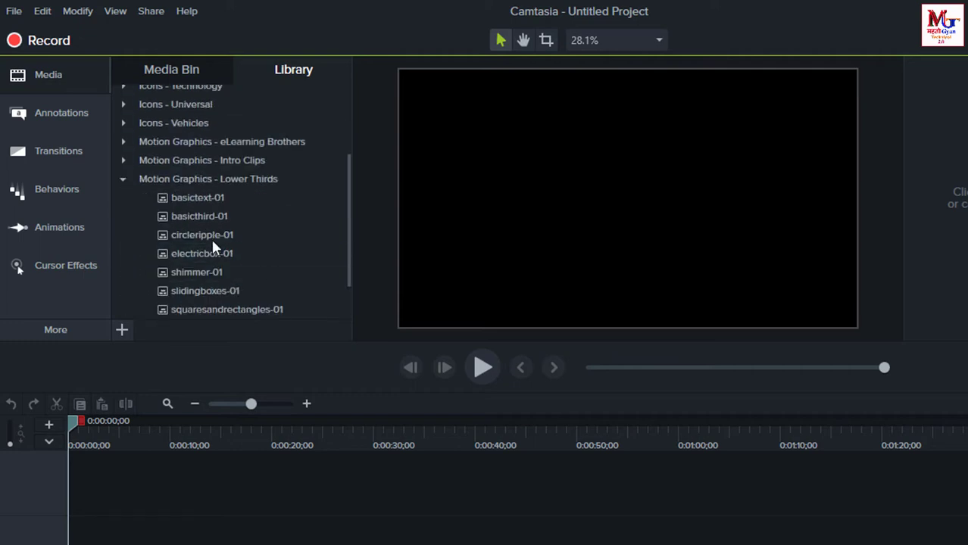
{"action": "right_click", "coordinate": [194, 216]}
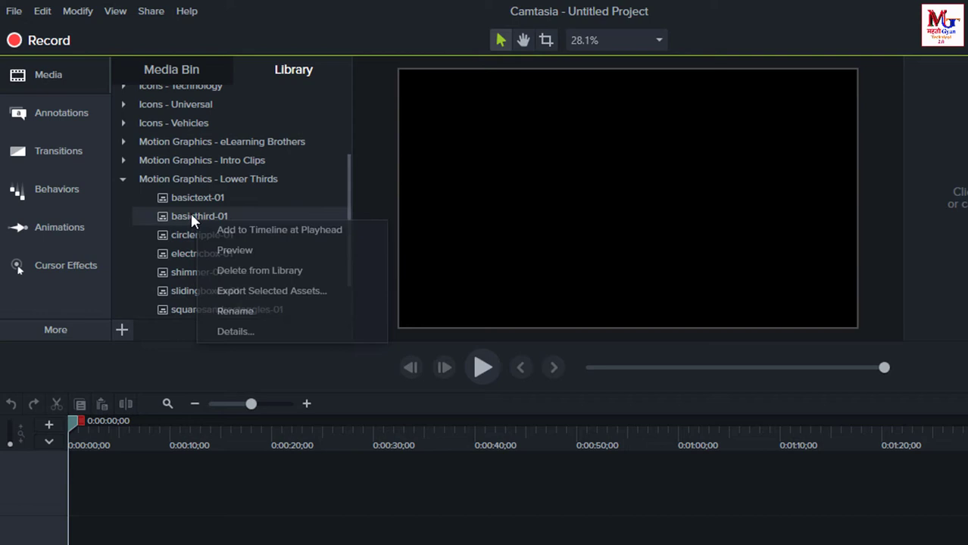
{"action": "left_click", "coordinate": [255, 256]}
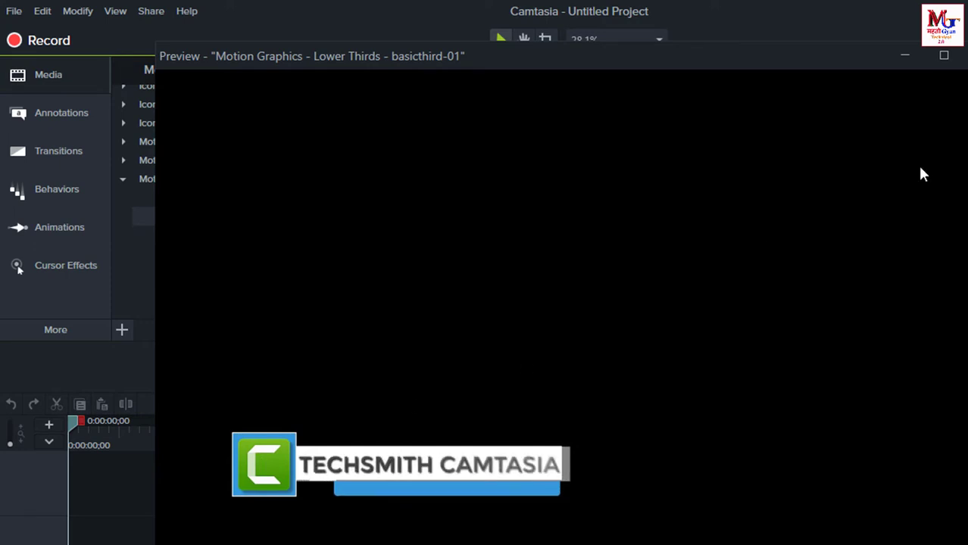
{"action": "key", "text": "Escape"}
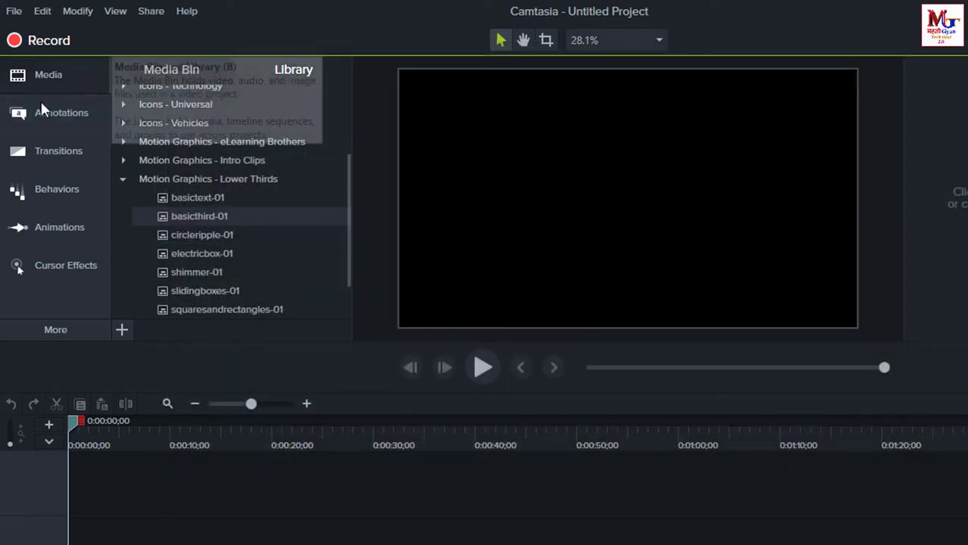
Look through the annotation categories, from Callouts through Shapes and Blur & Highlight to Keystroke Callouts.
{"action": "left_click", "coordinate": [41, 120]}
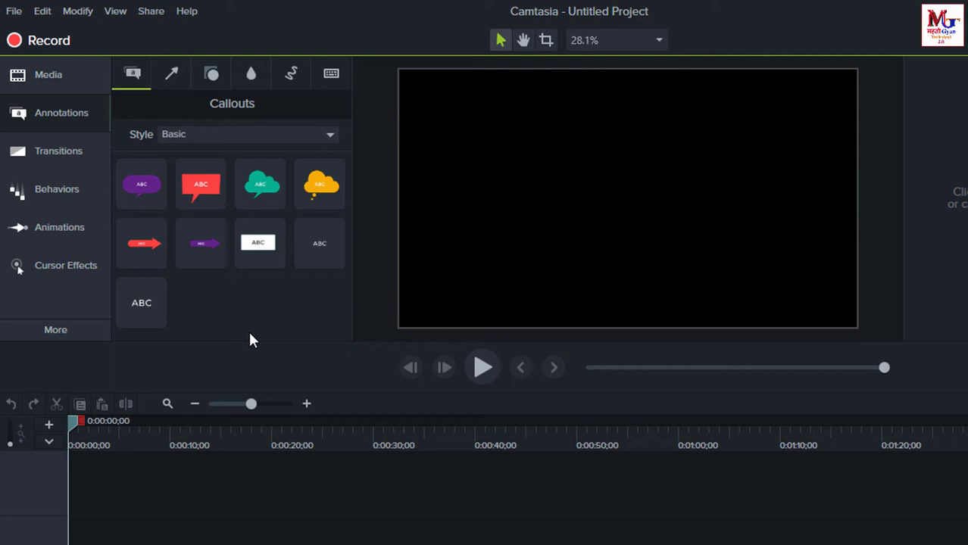
{"action": "left_click", "coordinate": [166, 74]}
{"action": "left_click", "coordinate": [212, 76]}
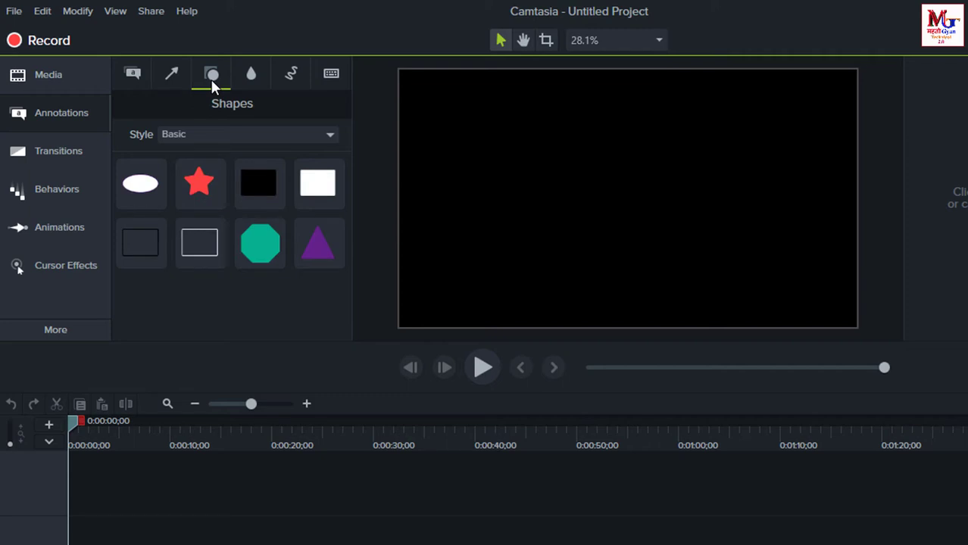
{"action": "left_click", "coordinate": [252, 76]}
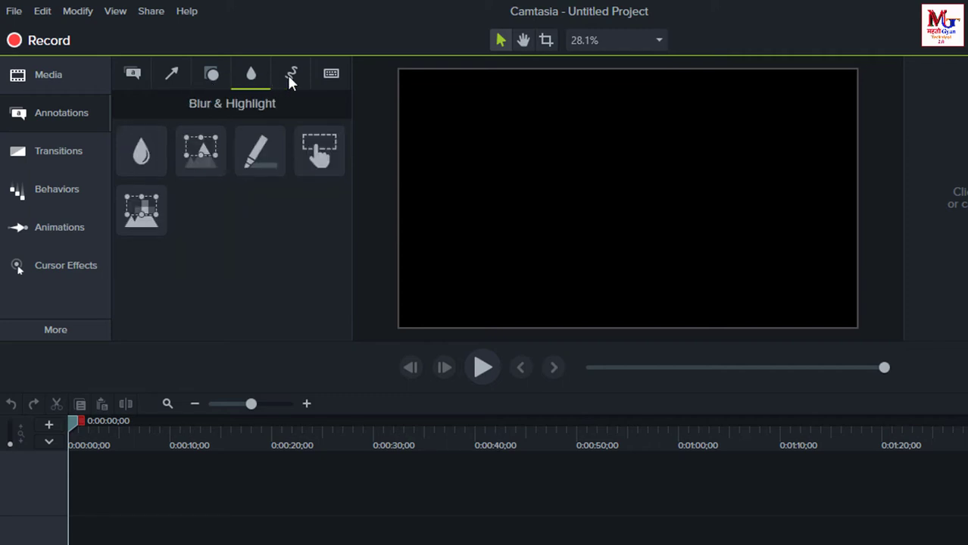
{"action": "left_click", "coordinate": [291, 75]}
{"action": "left_click", "coordinate": [330, 74]}
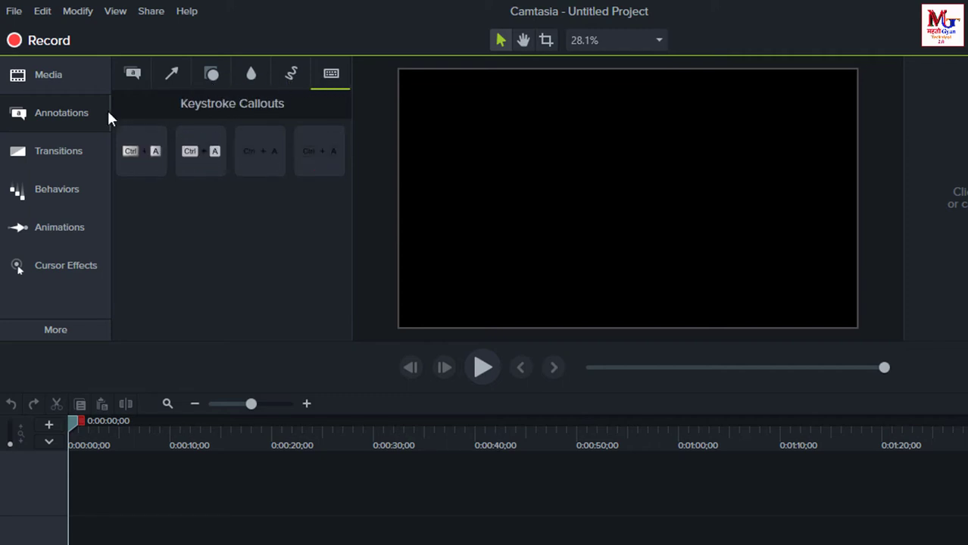
Browse the available transitions with the type filter at All, from Fade down to the slide effects.
{"action": "left_click", "coordinate": [51, 160]}
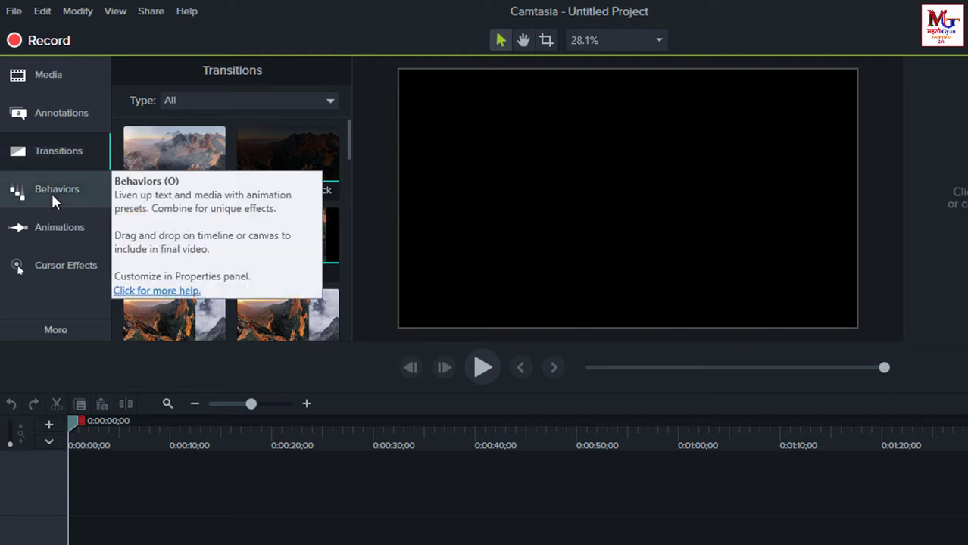
{"action": "left_click", "coordinate": [64, 165]}
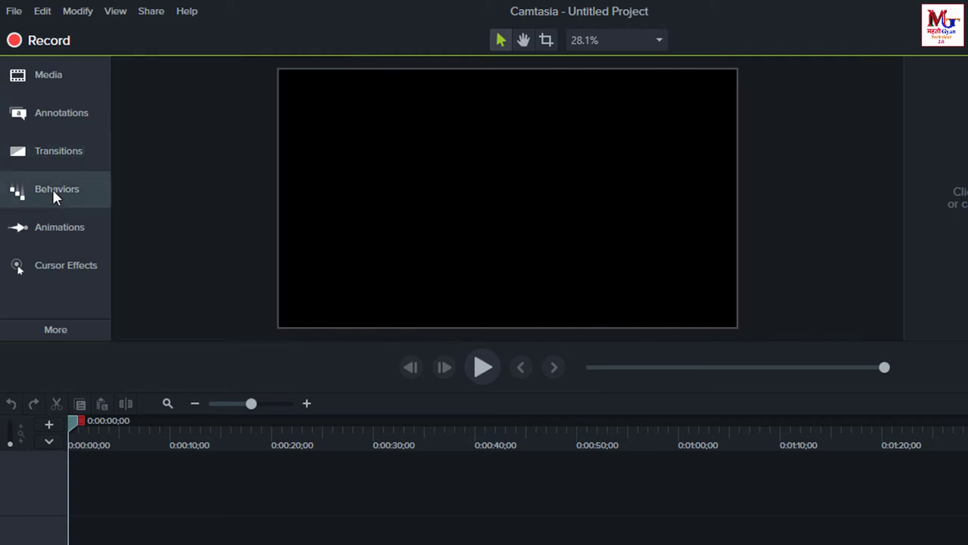
{"action": "left_click", "coordinate": [43, 149]}
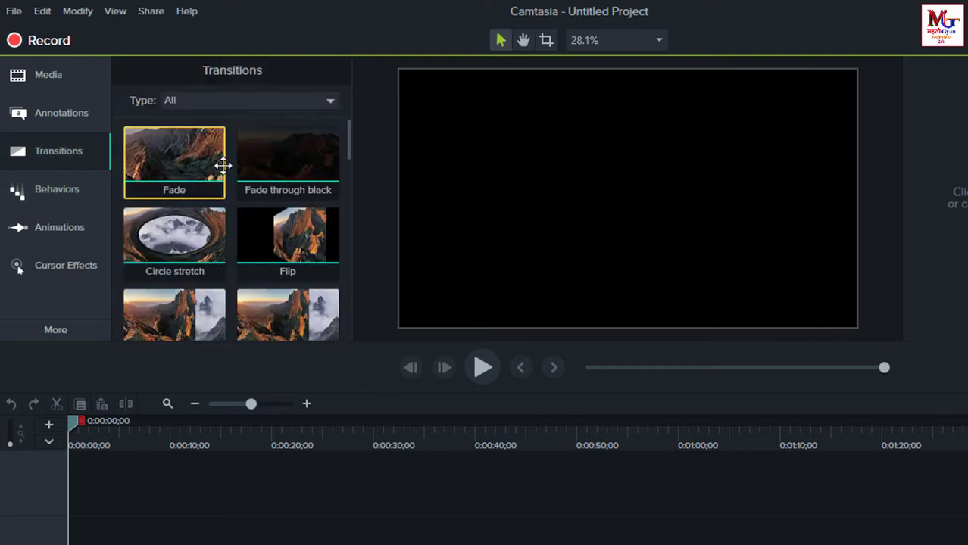
{"action": "scroll", "coordinate": [223, 167], "scroll_direction": "down", "scroll_amount": 3}
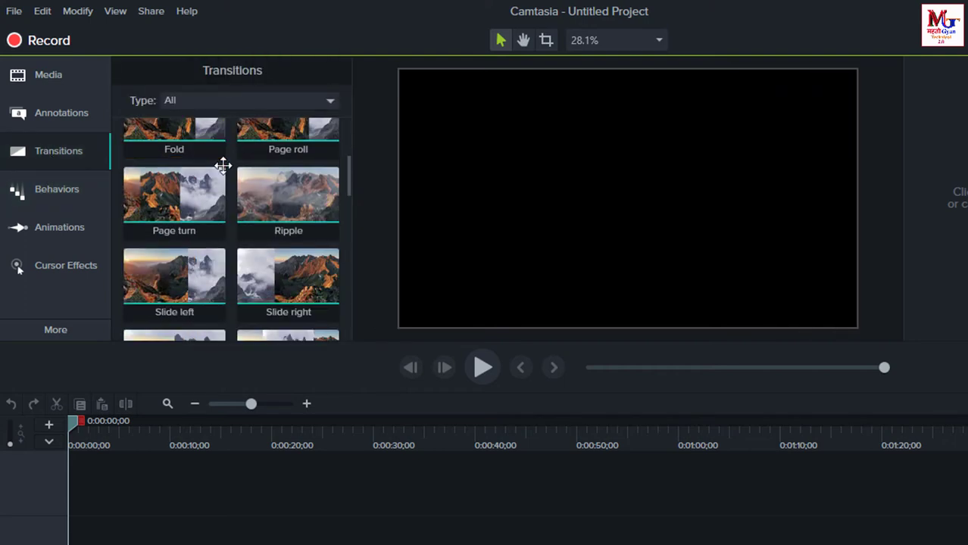
View the Behaviors presets, and compare the Zoom-n-Pan options with the Animations presets.
{"action": "left_click", "coordinate": [74, 199]}
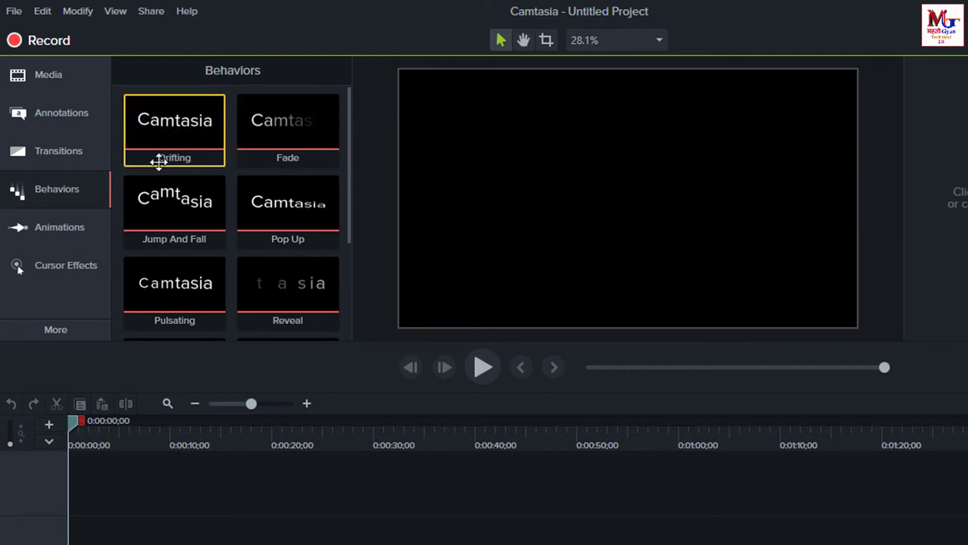
{"action": "left_click", "coordinate": [73, 234]}
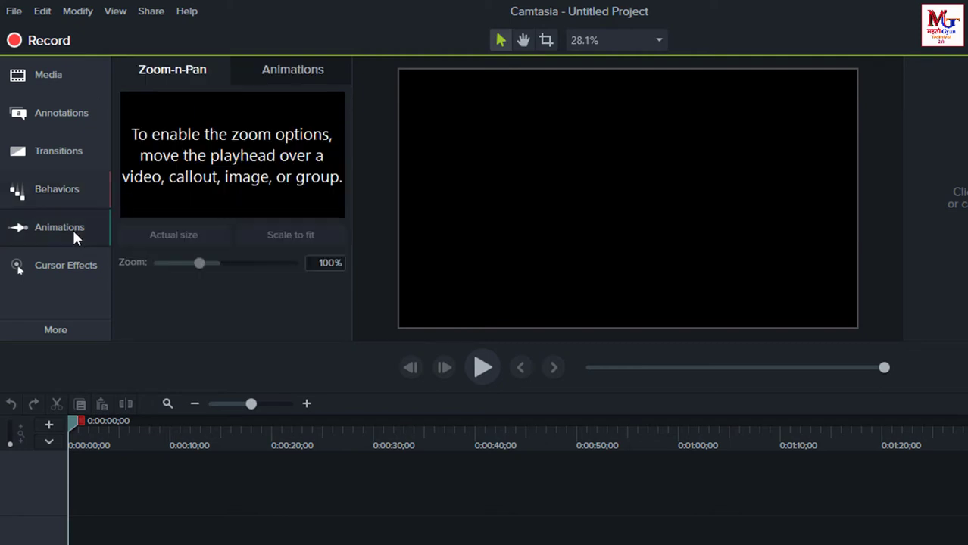
{"action": "left_click", "coordinate": [274, 68]}
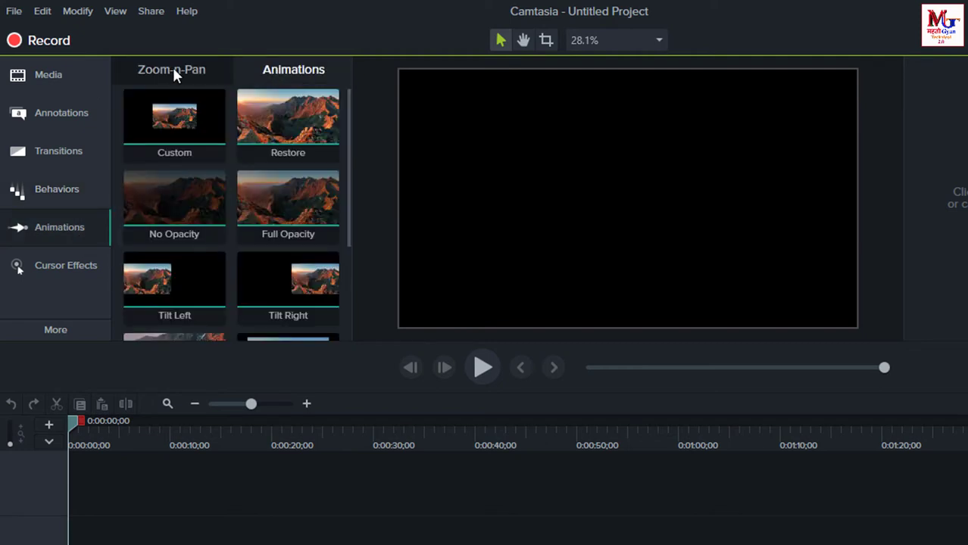
{"action": "left_click", "coordinate": [173, 68]}
{"action": "left_click", "coordinate": [282, 69]}
Look through the Cursor Effects categories for the cursor, left click and right click.
{"action": "left_click", "coordinate": [56, 266]}
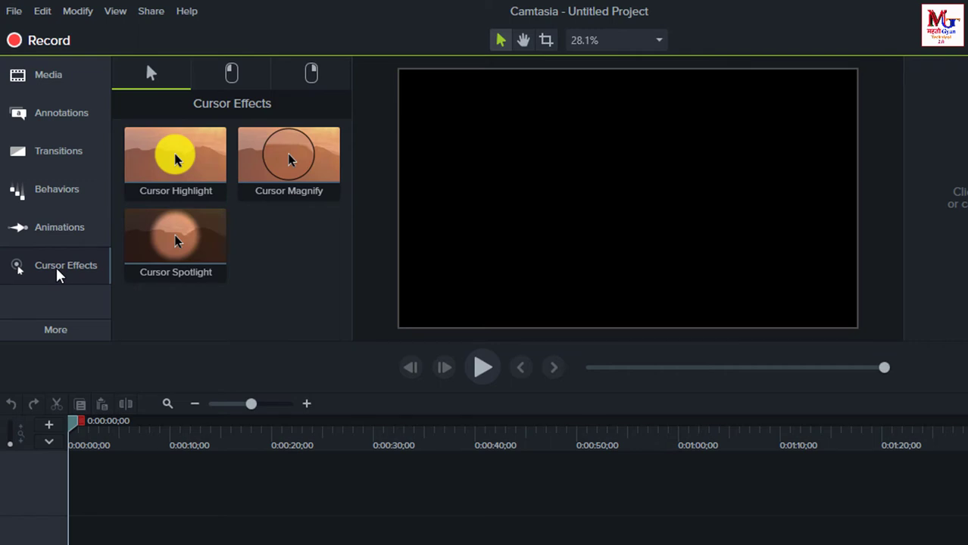
{"action": "left_click", "coordinate": [228, 82]}
{"action": "left_click", "coordinate": [299, 80]}
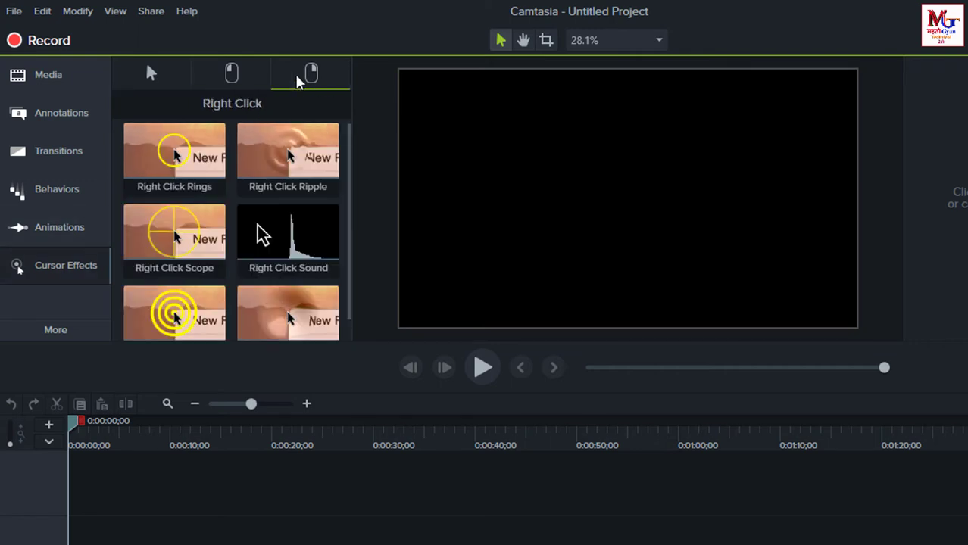
{"action": "left_click", "coordinate": [170, 72]}
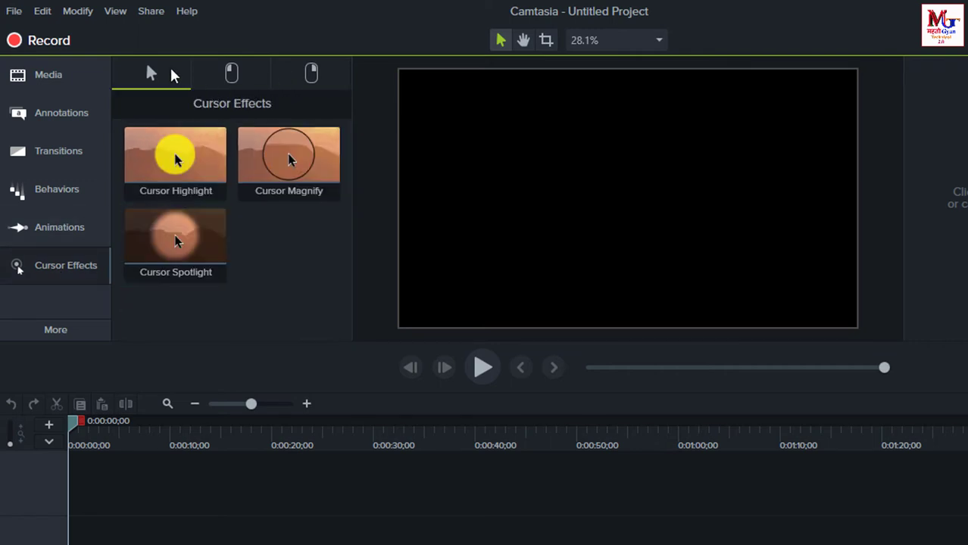
Examine the Voice Narration recording options and the Audio Effects among the additional tools.
{"action": "left_click", "coordinate": [47, 333]}
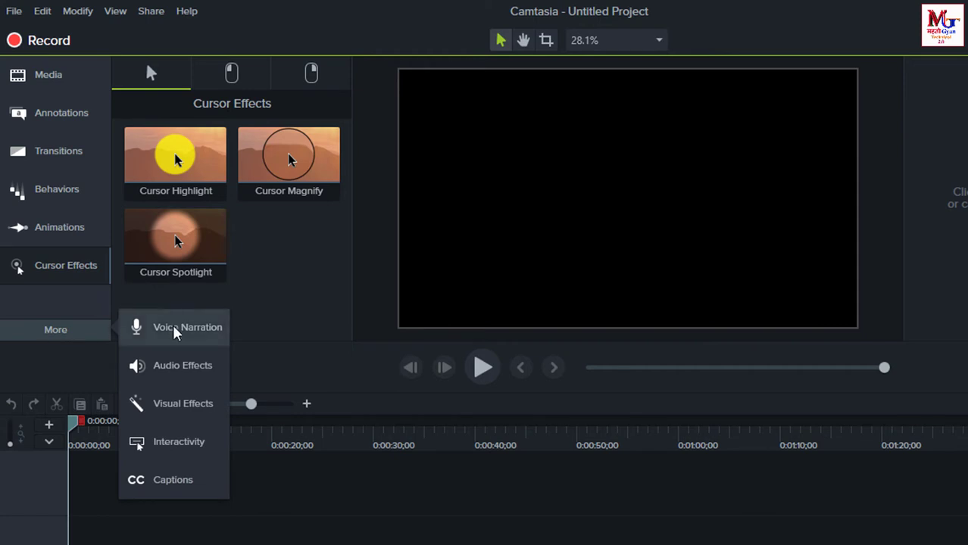
{"action": "left_click", "coordinate": [161, 341]}
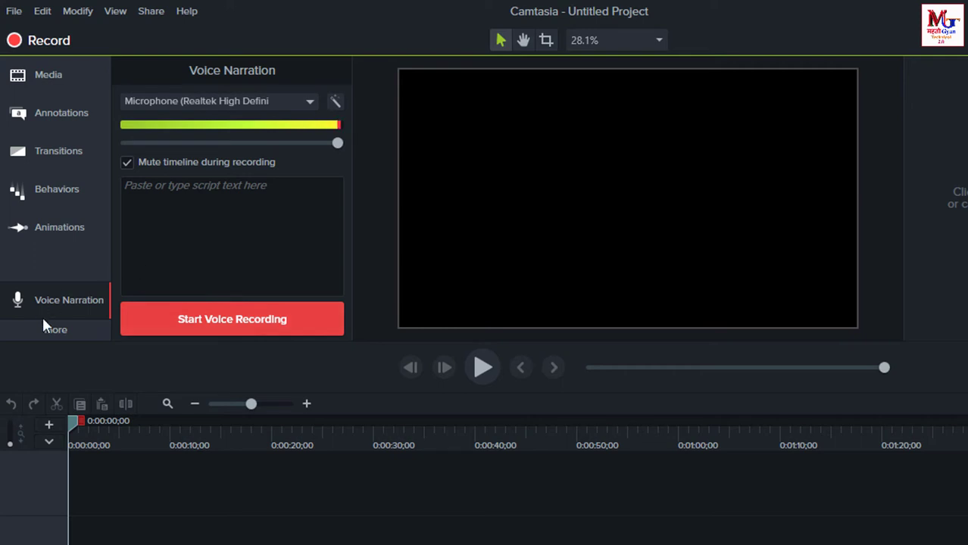
{"action": "left_click", "coordinate": [60, 328]}
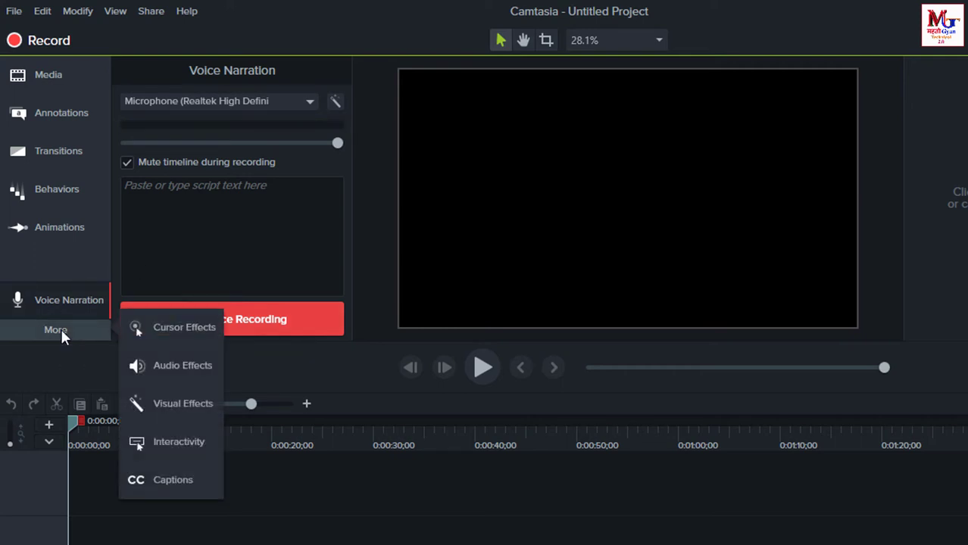
{"action": "left_click", "coordinate": [164, 366]}
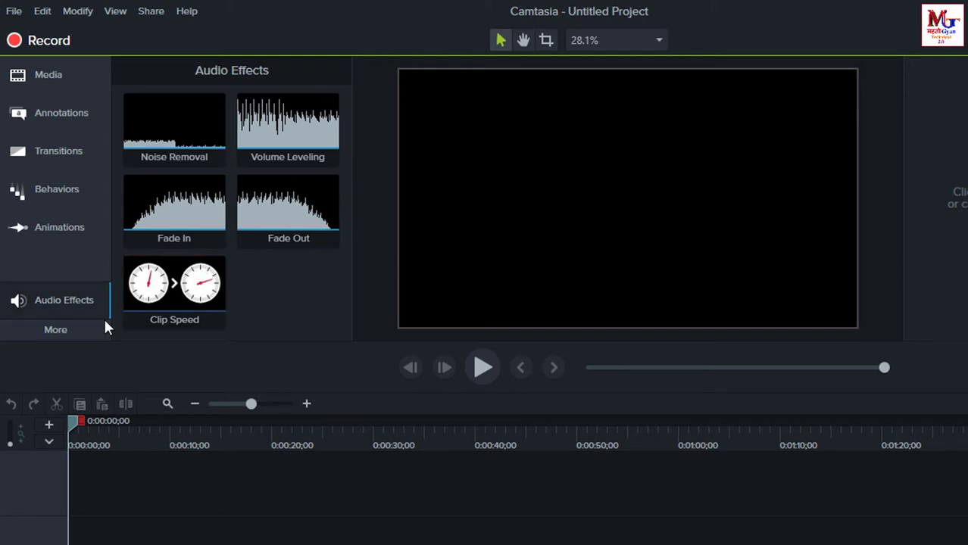
Browse all Visual Effects down to Interactive Hotspot, and check which additional tools remain, such as Interactivity and Captions.
{"action": "left_click", "coordinate": [56, 333]}
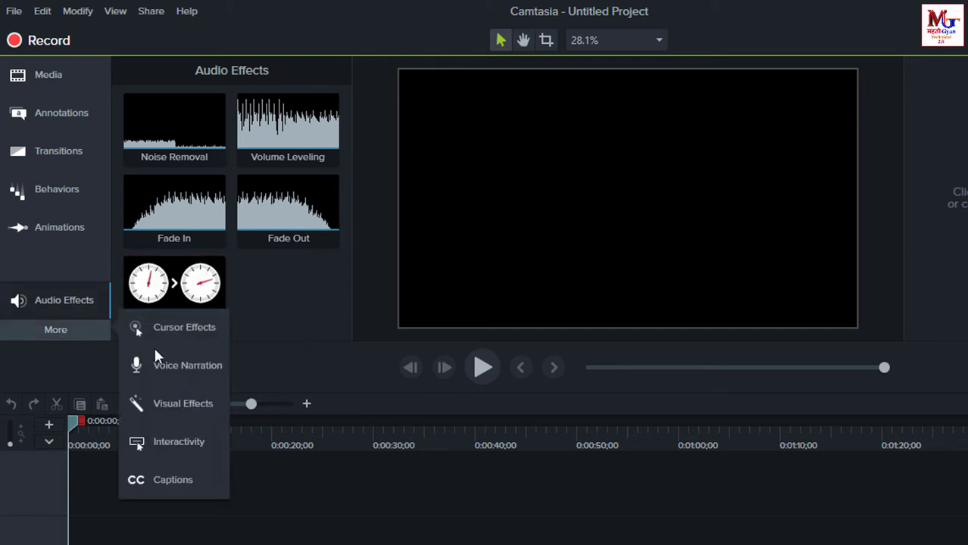
{"action": "left_click", "coordinate": [178, 405]}
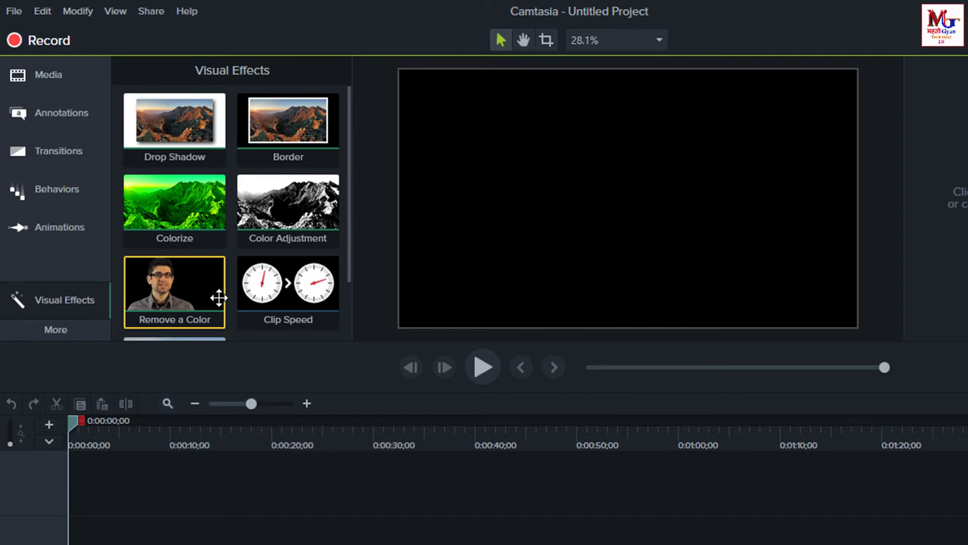
{"action": "scroll", "coordinate": [218, 298], "scroll_direction": "down", "scroll_amount": 1}
{"action": "scroll", "coordinate": [218, 298], "scroll_direction": "up", "scroll_amount": 1}
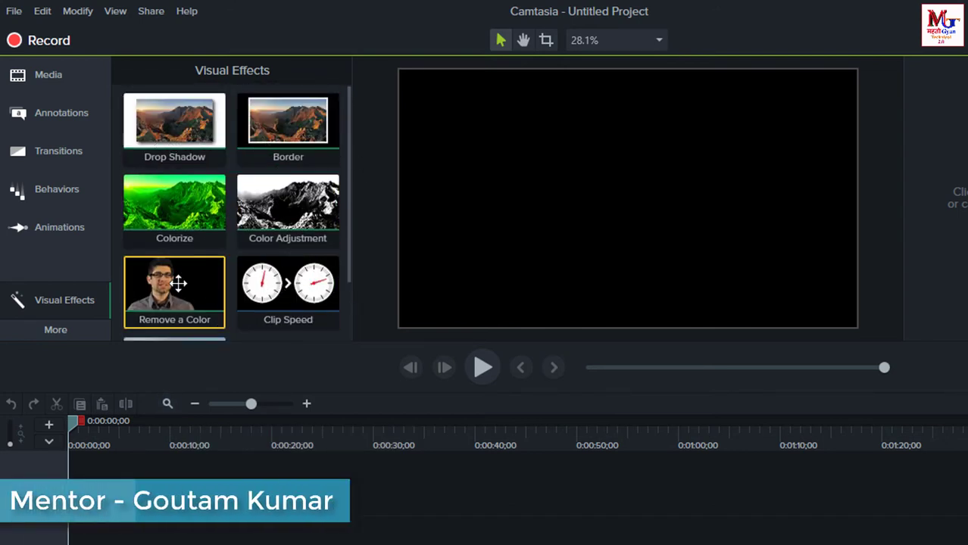
{"action": "scroll", "coordinate": [179, 283], "scroll_direction": "down", "scroll_amount": 1}
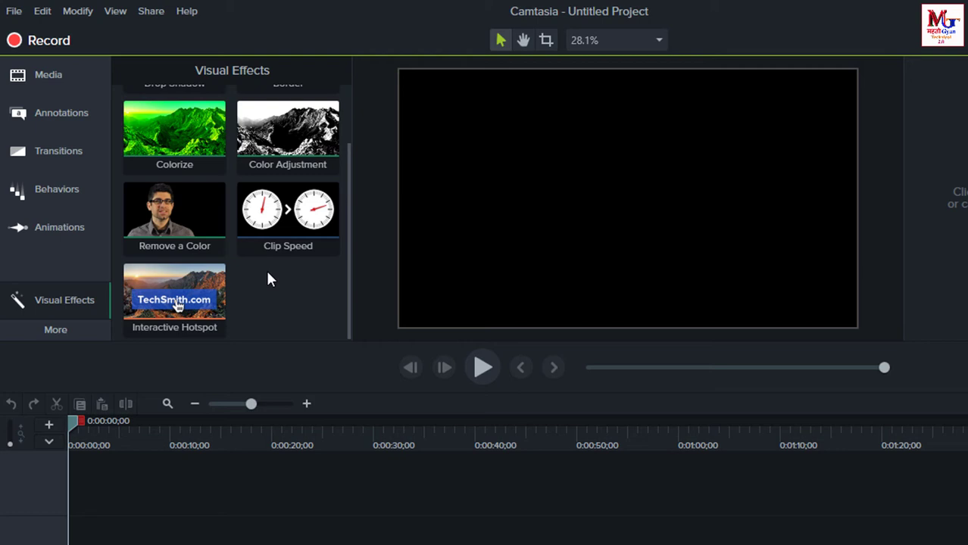
{"action": "left_click", "coordinate": [56, 329]}
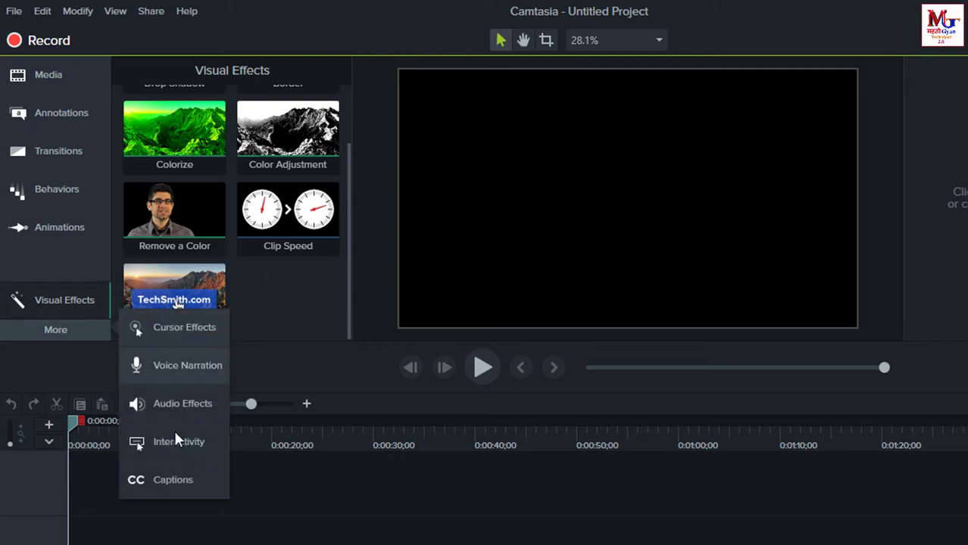
{"action": "left_click", "coordinate": [282, 326]}
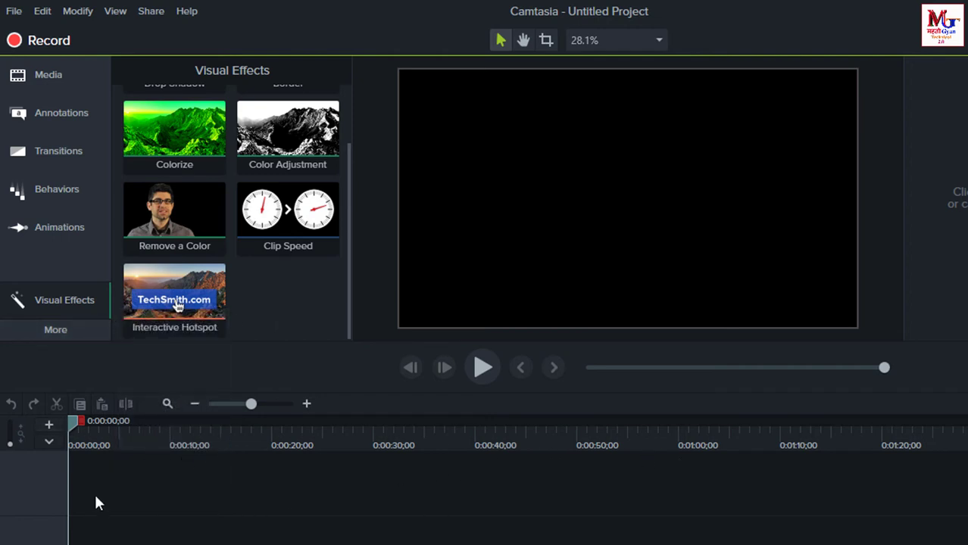
Place the library's basicthird-01 lower third at the start of Track 1, and scrub the playhead to 0:00:02;15.
{"action": "left_click", "coordinate": [68, 73]}
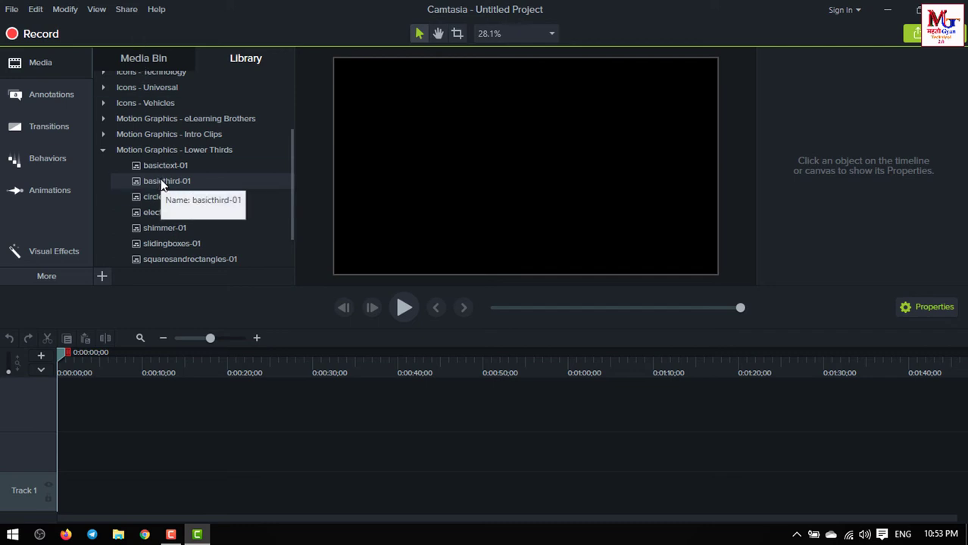
{"action": "left_click_drag", "start_coordinate": [161, 181], "coordinate": [78, 510]}
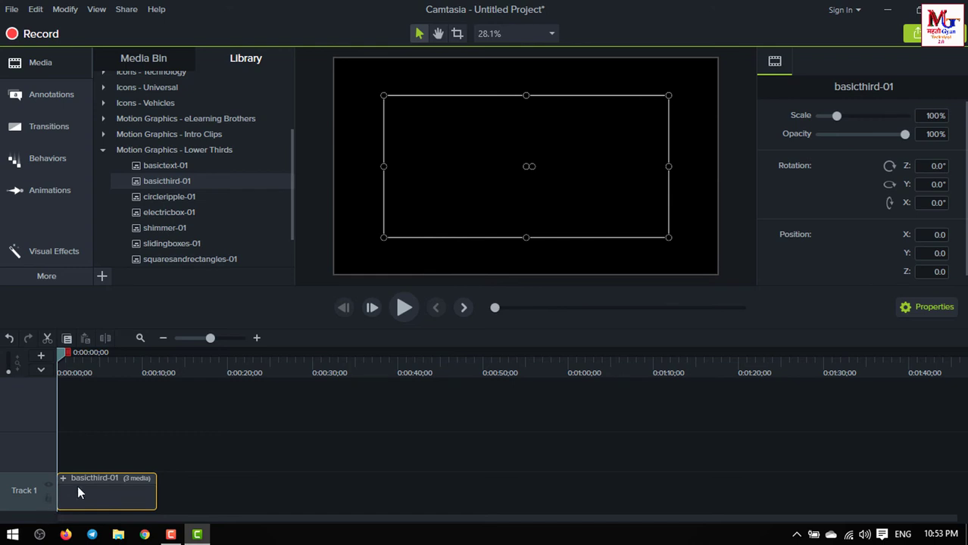
{"action": "left_click", "coordinate": [81, 436]}
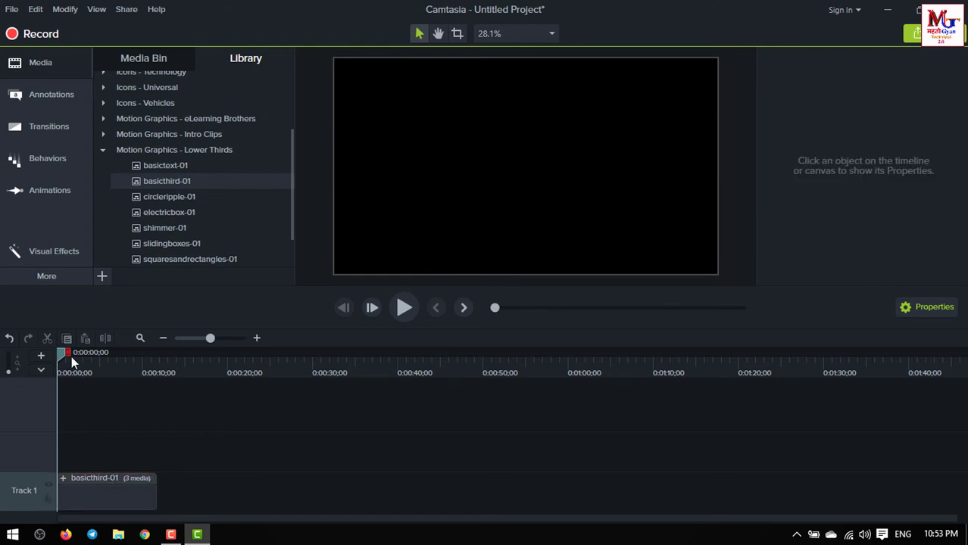
{"action": "left_click_drag", "start_coordinate": [63, 355], "coordinate": [84, 358]}
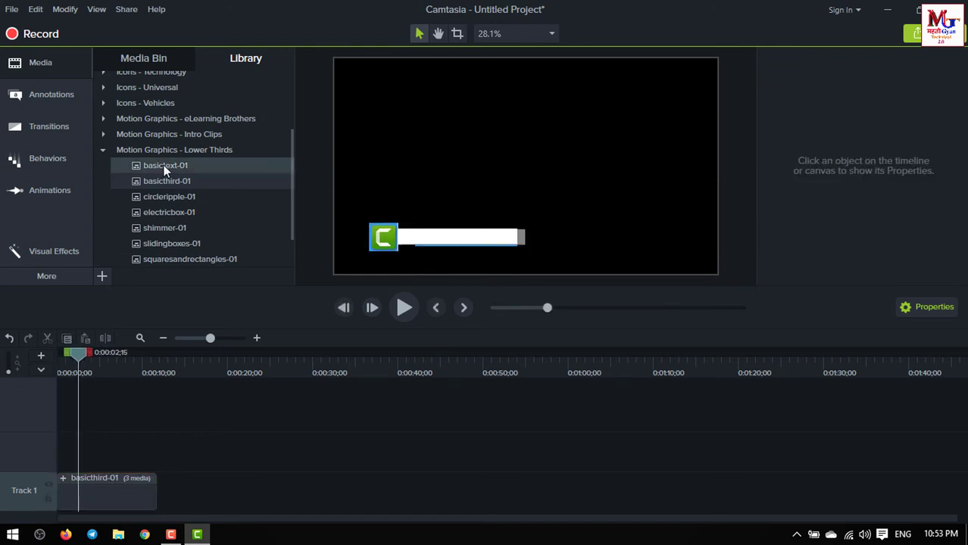
Add the bokehdots animated background at the start of Track 2, and move the playhead back to 0:00:00;23.
{"action": "scroll", "coordinate": [164, 110], "scroll_direction": "up", "scroll_amount": 3}
{"action": "left_click", "coordinate": [103, 79]}
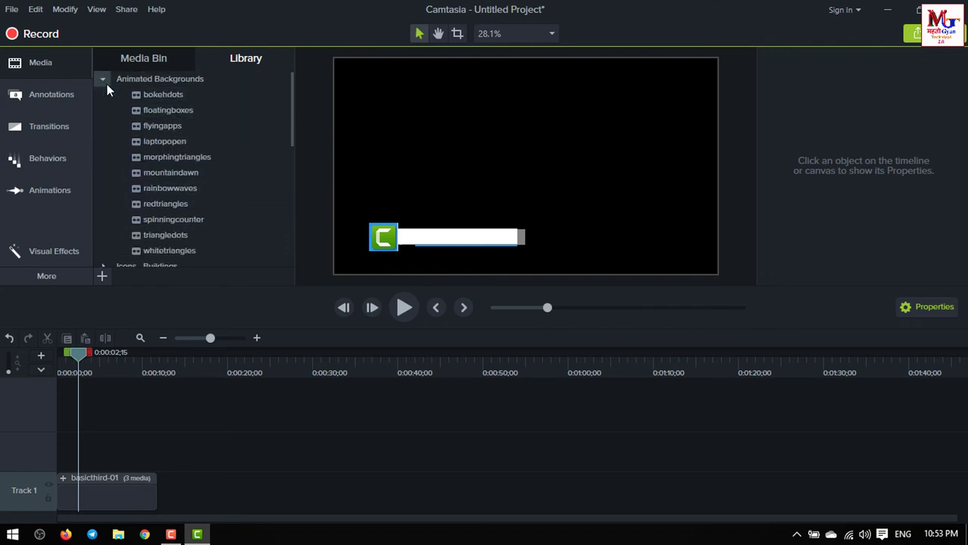
{"action": "left_click_drag", "start_coordinate": [160, 97], "coordinate": [102, 455]}
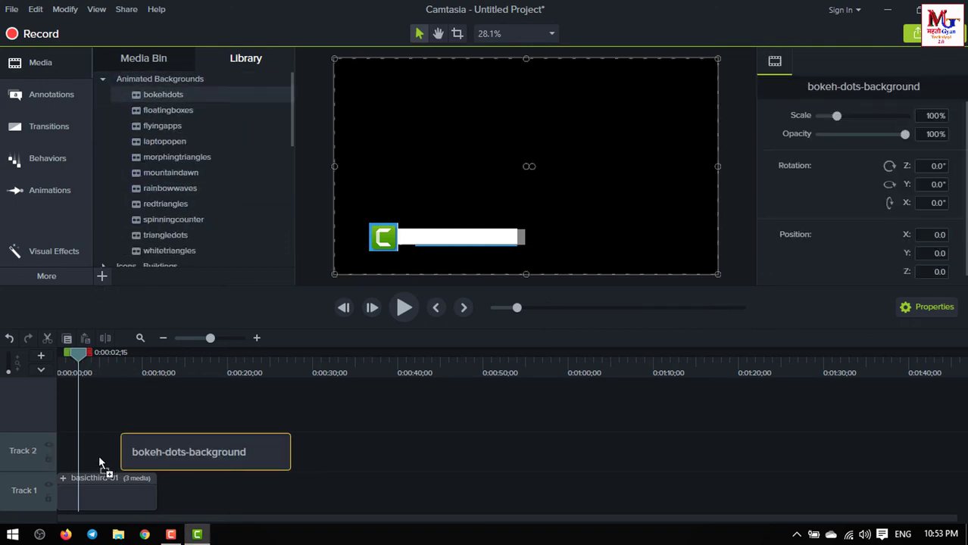
{"action": "left_click_drag", "start_coordinate": [40, 457], "coordinate": [34, 459]}
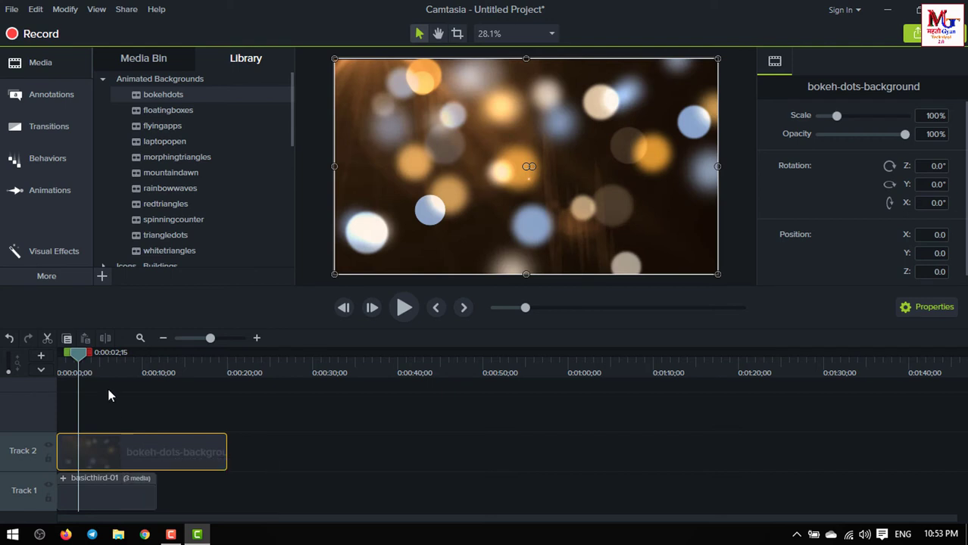
{"action": "left_click_drag", "start_coordinate": [77, 351], "coordinate": [64, 353]}
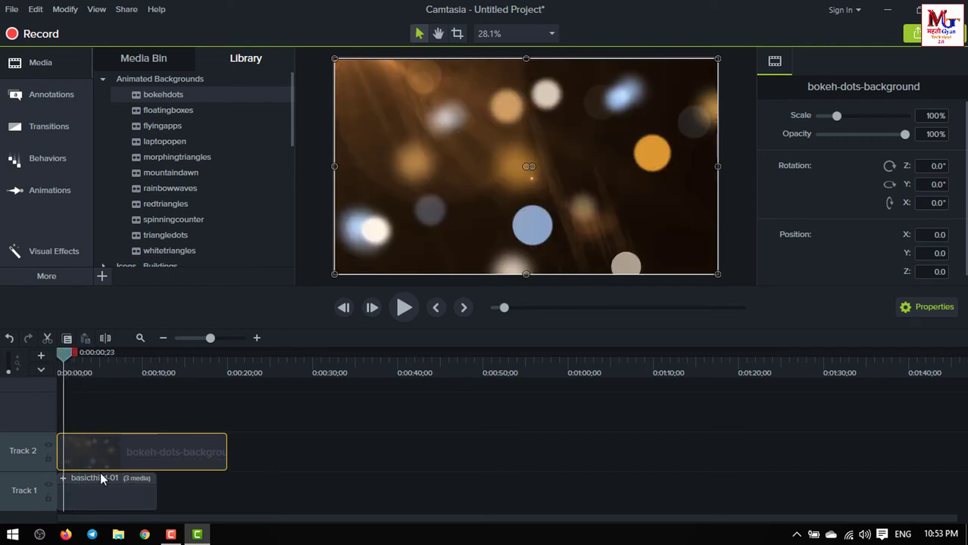
Swap the two clips' layers so the bokeh background starts on Track 1 and basicthird-01 sits above it on Track 2.
{"action": "left_click", "coordinate": [102, 494]}
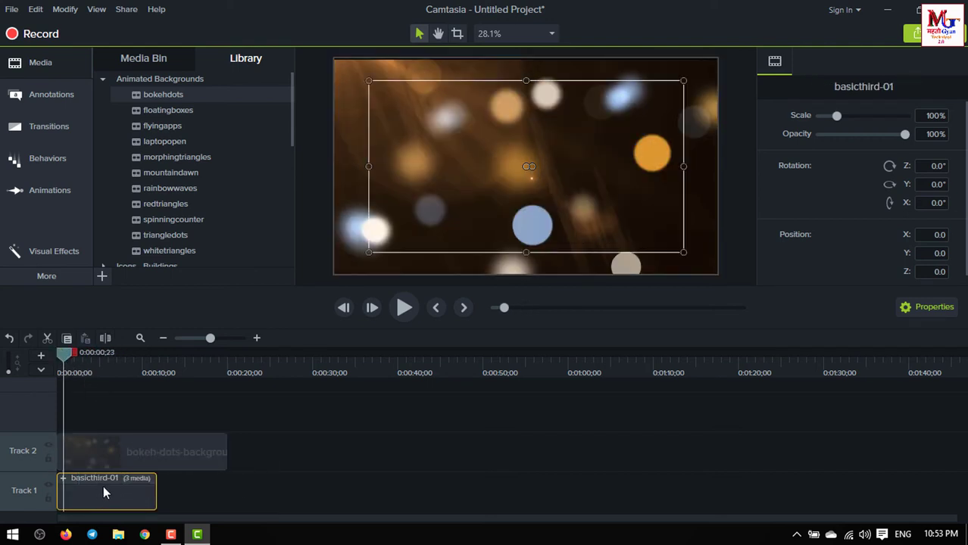
{"action": "left_click", "coordinate": [95, 456]}
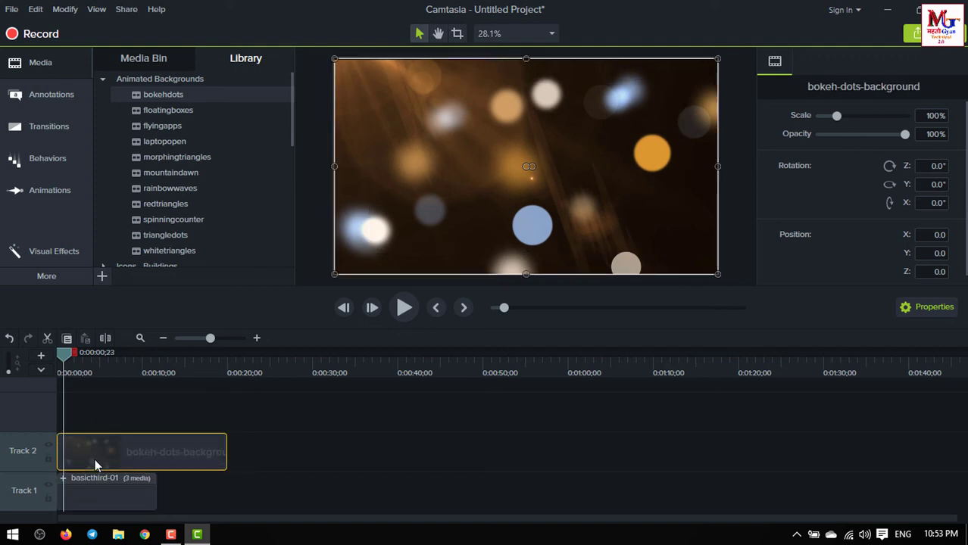
{"action": "left_click", "coordinate": [100, 491]}
{"action": "left_click_drag", "start_coordinate": [101, 455], "coordinate": [98, 490]}
{"action": "left_click_drag", "start_coordinate": [97, 426], "coordinate": [75, 456]}
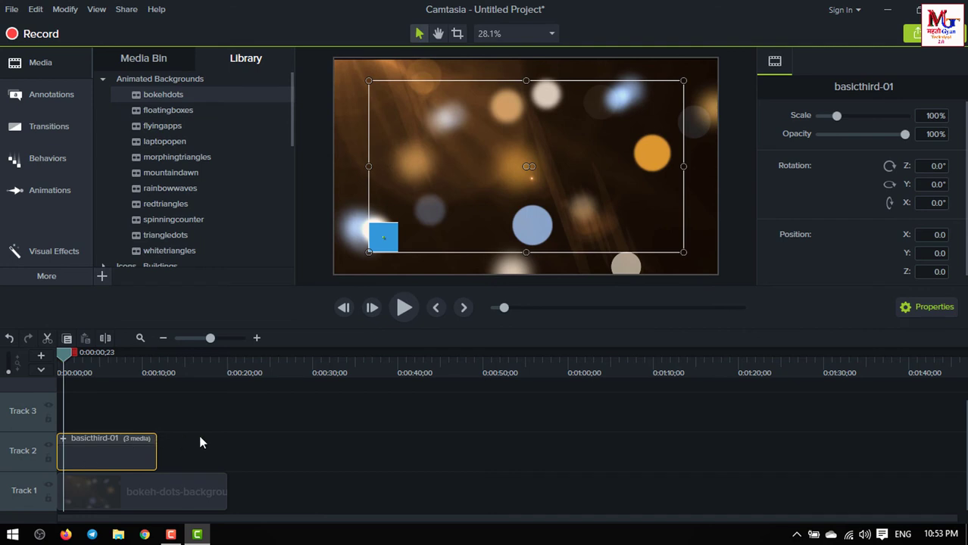
Scrub the playhead to 0:00:03;21 to preview the lower third over the background, and inspect both clips' properties.
{"action": "left_click_drag", "start_coordinate": [72, 358], "coordinate": [95, 372]}
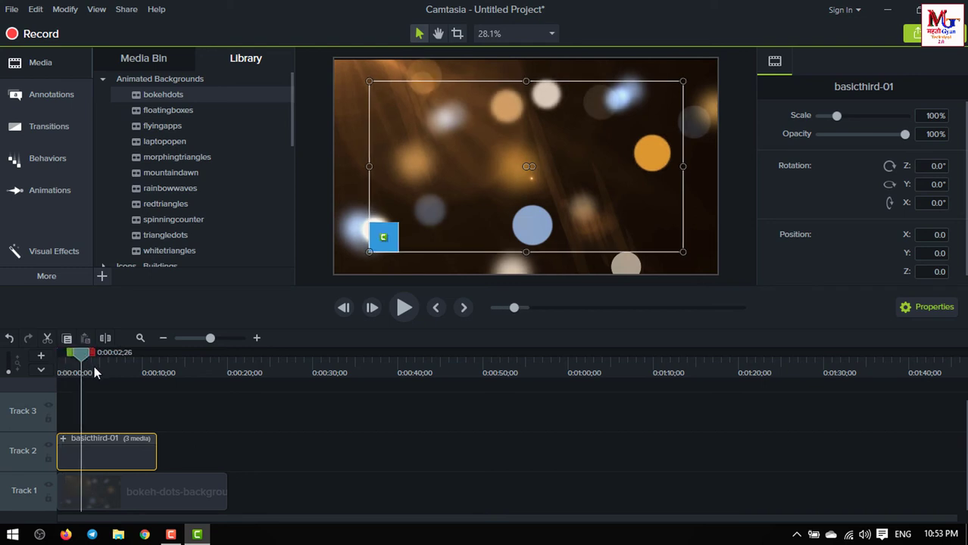
{"action": "left_click", "coordinate": [94, 372]}
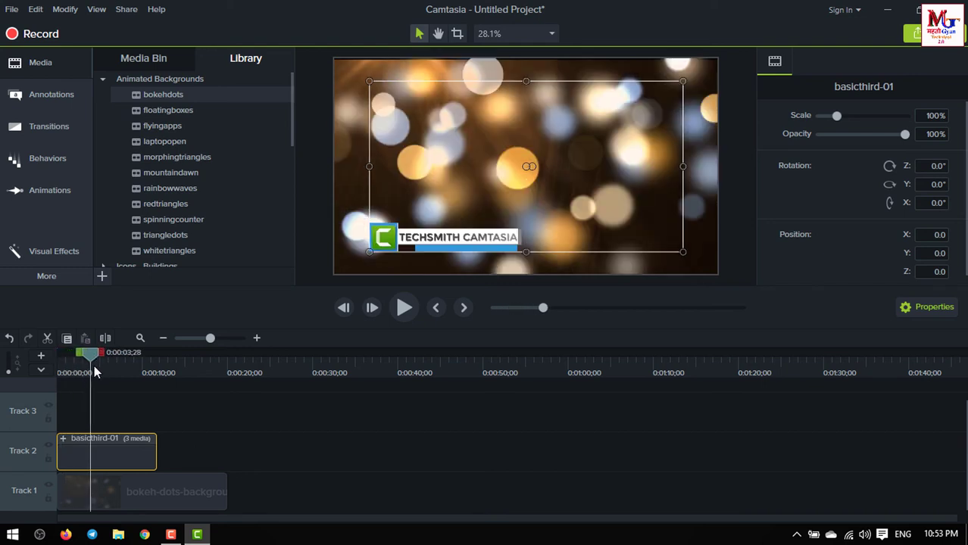
{"action": "mouse_move", "coordinate": [91, 355]}
{"action": "left_mouse_down"}
{"action": "mouse_move", "coordinate": [119, 360]}
{"action": "mouse_move", "coordinate": [89, 360]}
{"action": "left_mouse_up"}
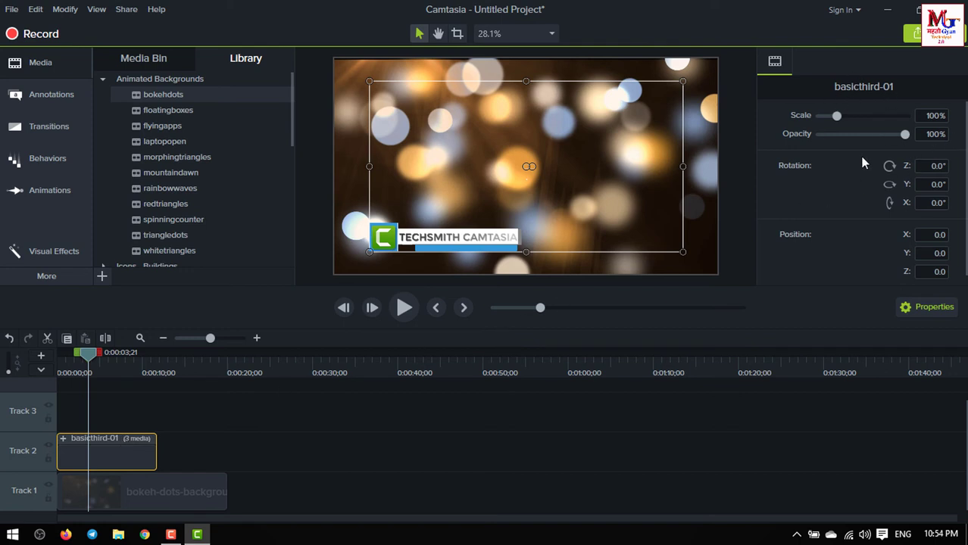
{"action": "left_click", "coordinate": [186, 494]}
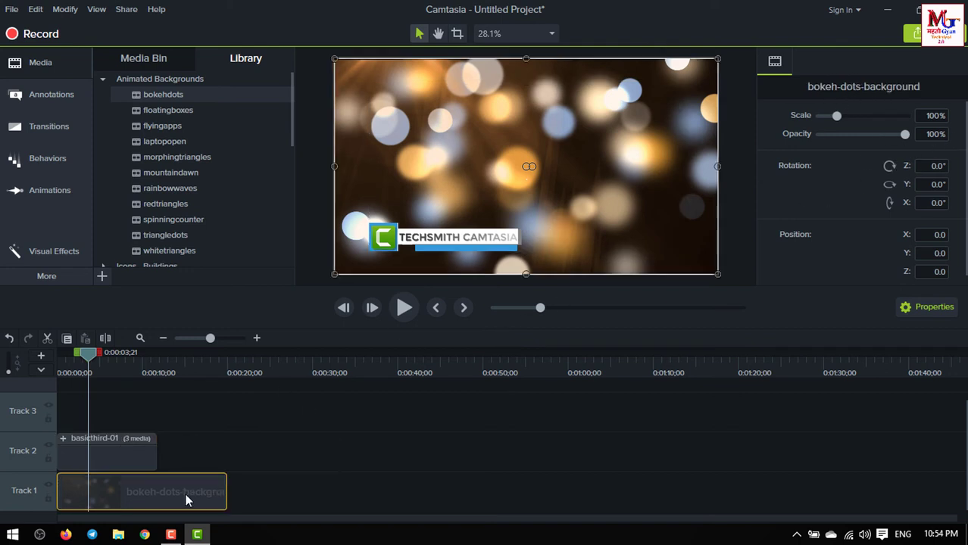
{"action": "left_click", "coordinate": [120, 447]}
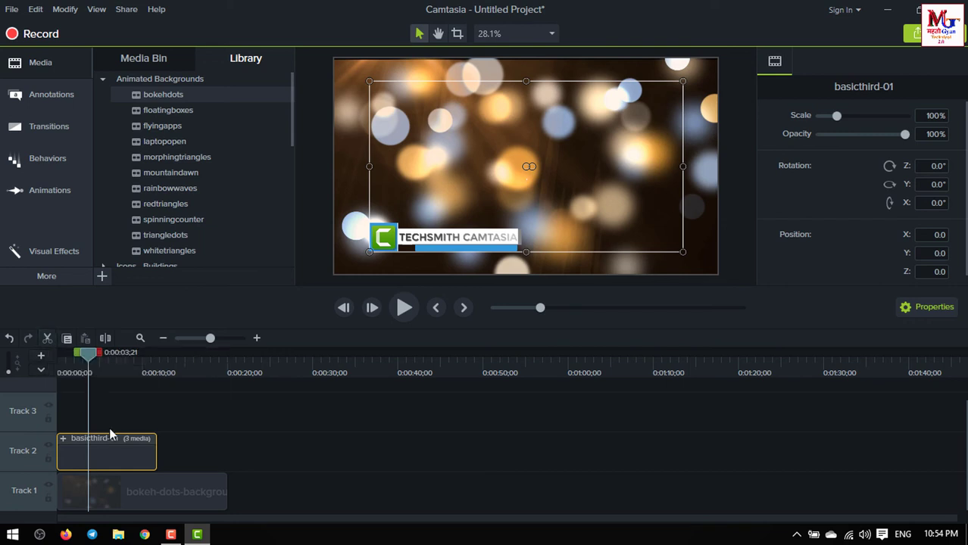
Select the timeline range from 0:00:03;21 to 0:00:07;28 and cut it out of both tracks.
{"action": "left_click_drag", "start_coordinate": [102, 357], "coordinate": [137, 356]}
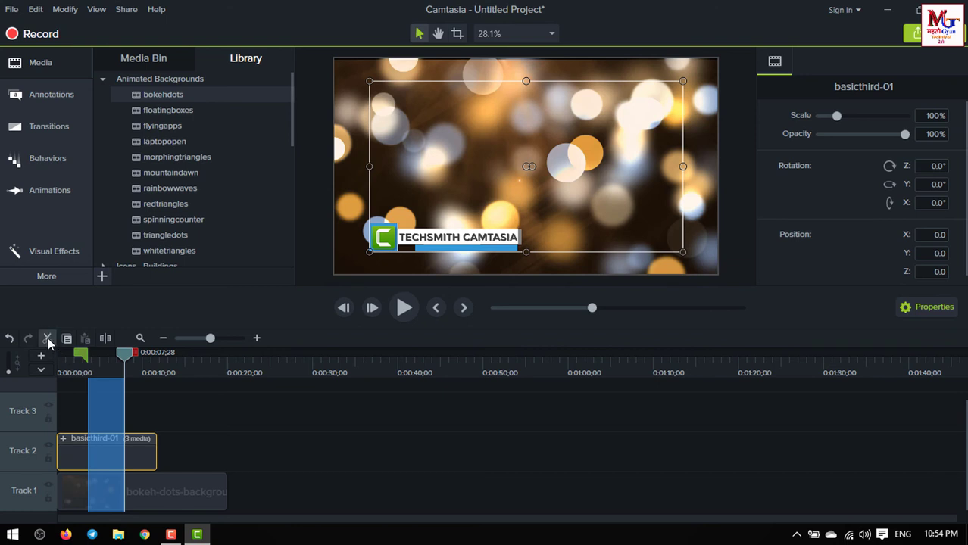
{"action": "left_click", "coordinate": [48, 338]}
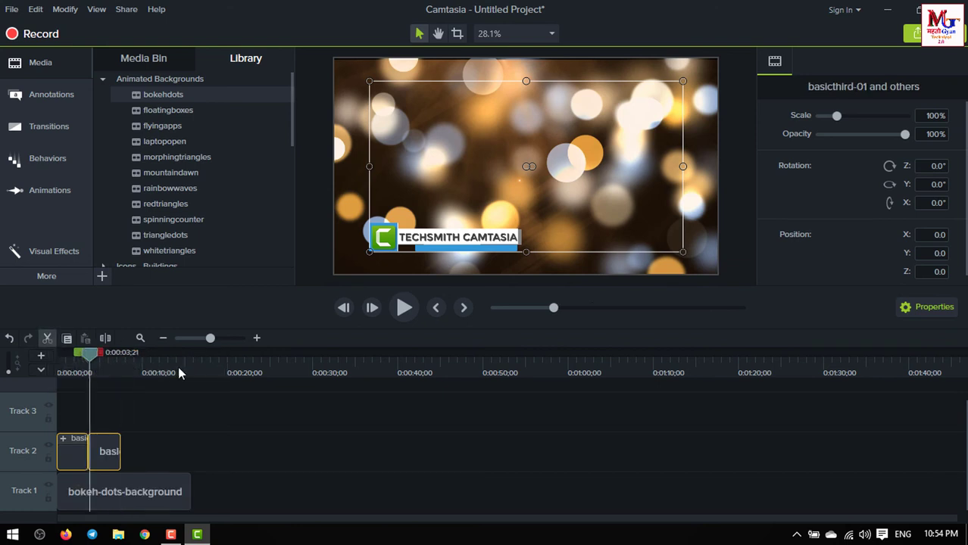
Split the bokeh background clip on Track 1 at 0:00:09;24, and select its first part.
{"action": "left_click_drag", "start_coordinate": [91, 361], "coordinate": [138, 364]}
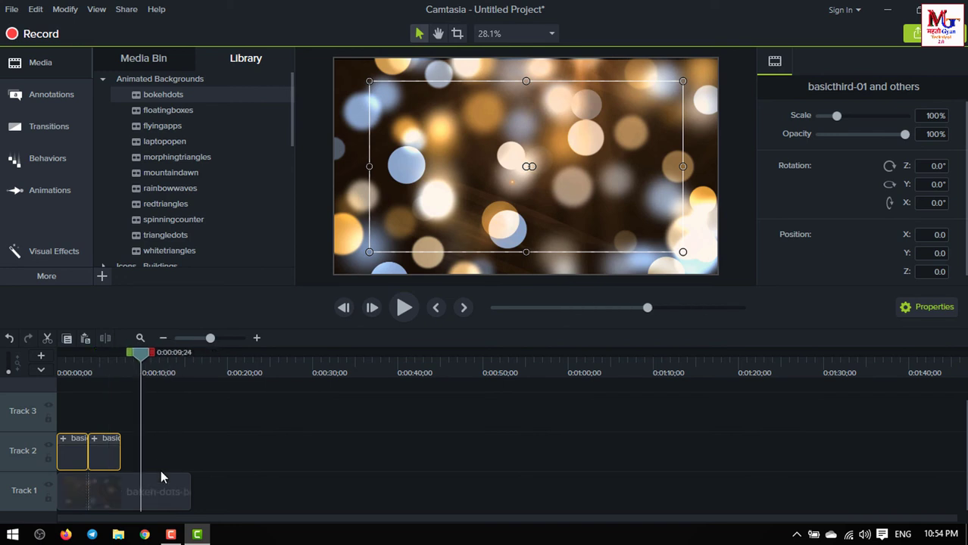
{"action": "left_click", "coordinate": [149, 480]}
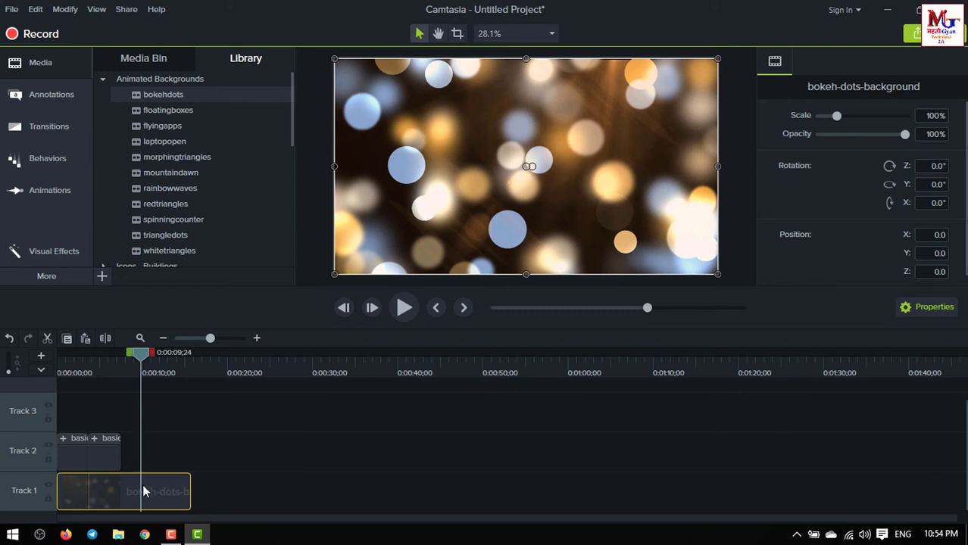
{"action": "left_click", "coordinate": [106, 338]}
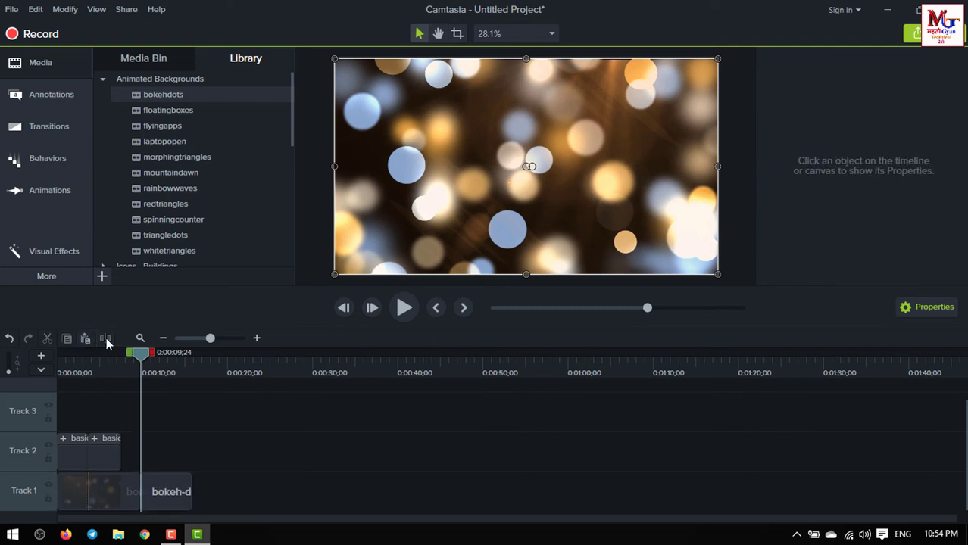
{"action": "left_click", "coordinate": [155, 493]}
{"action": "left_click", "coordinate": [108, 489]}
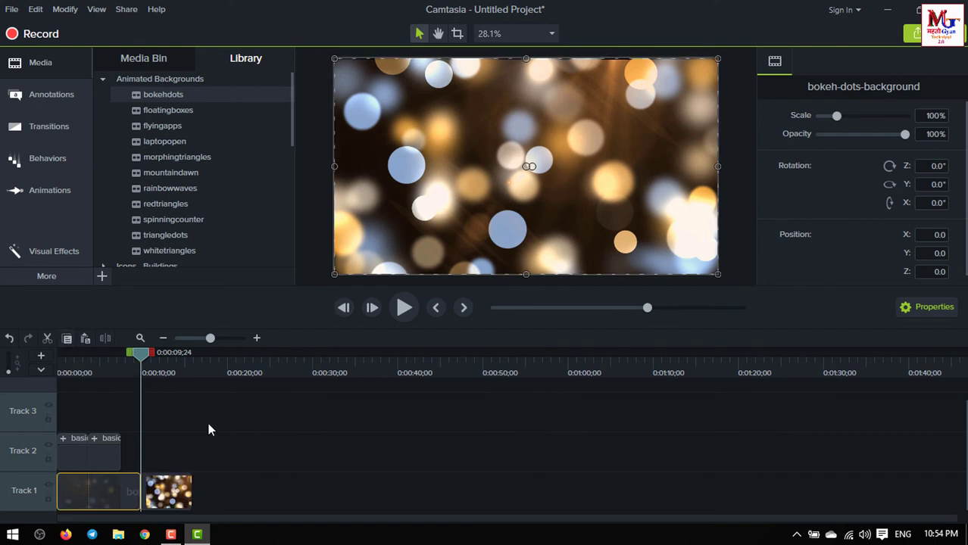
Show the Media Bin to view the media used in the project.
{"action": "left_click", "coordinate": [135, 61]}
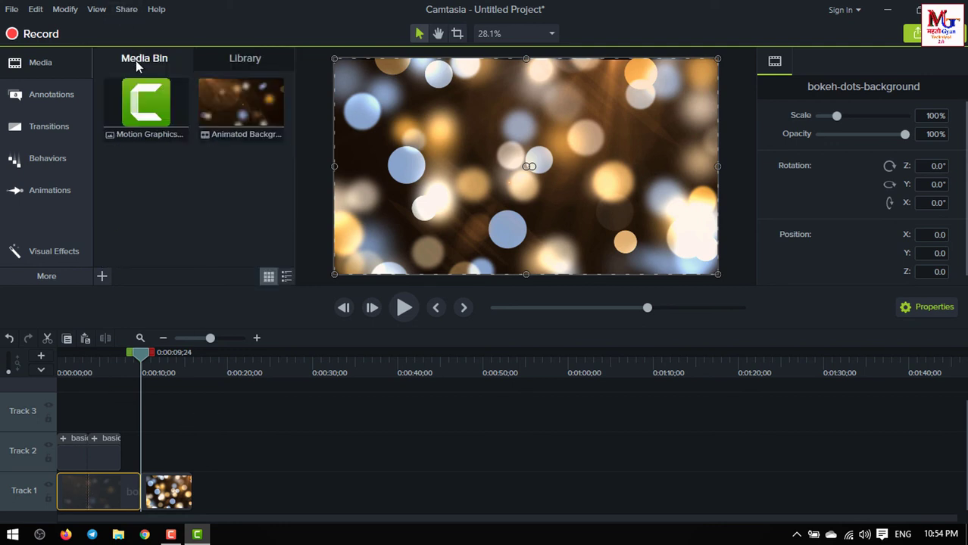